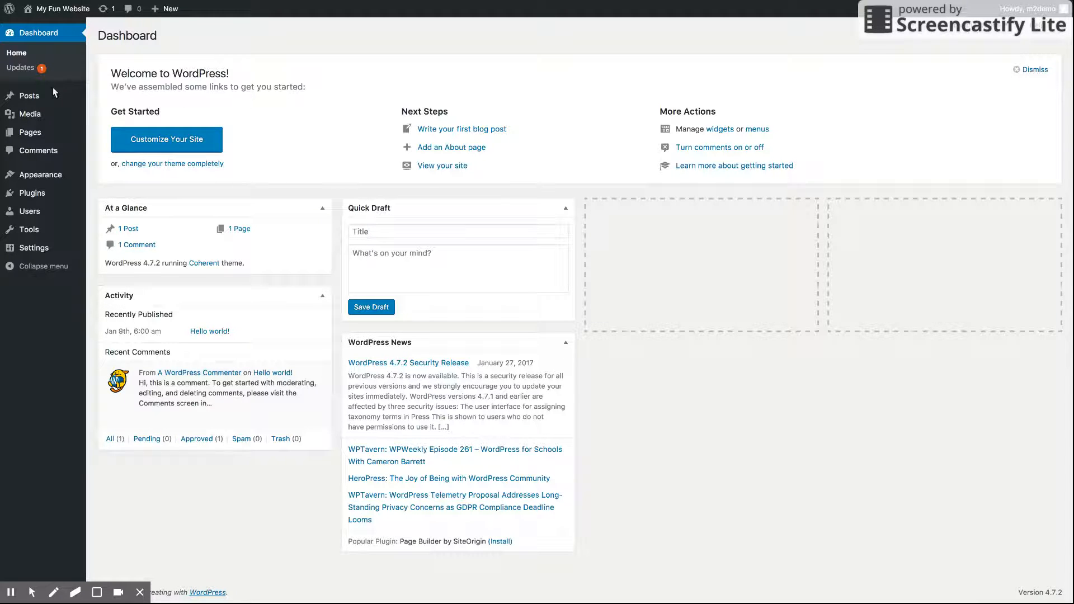
Step: Create a new post and title it "This is a cool website"
{"action": "mouse_move", "coordinate": [34, 97]}
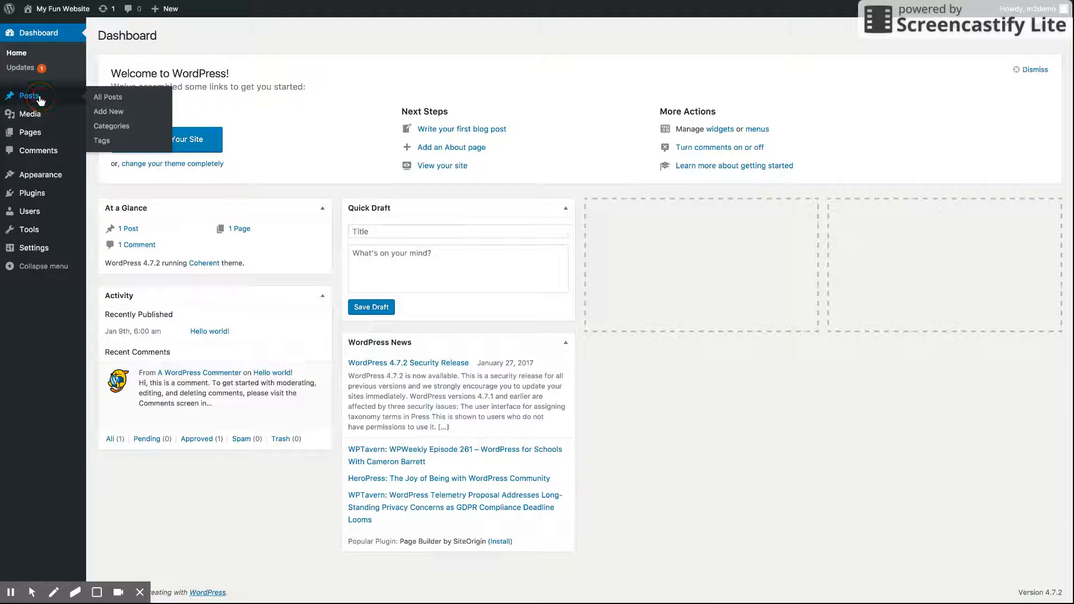
{"action": "left_click", "coordinate": [40, 100]}
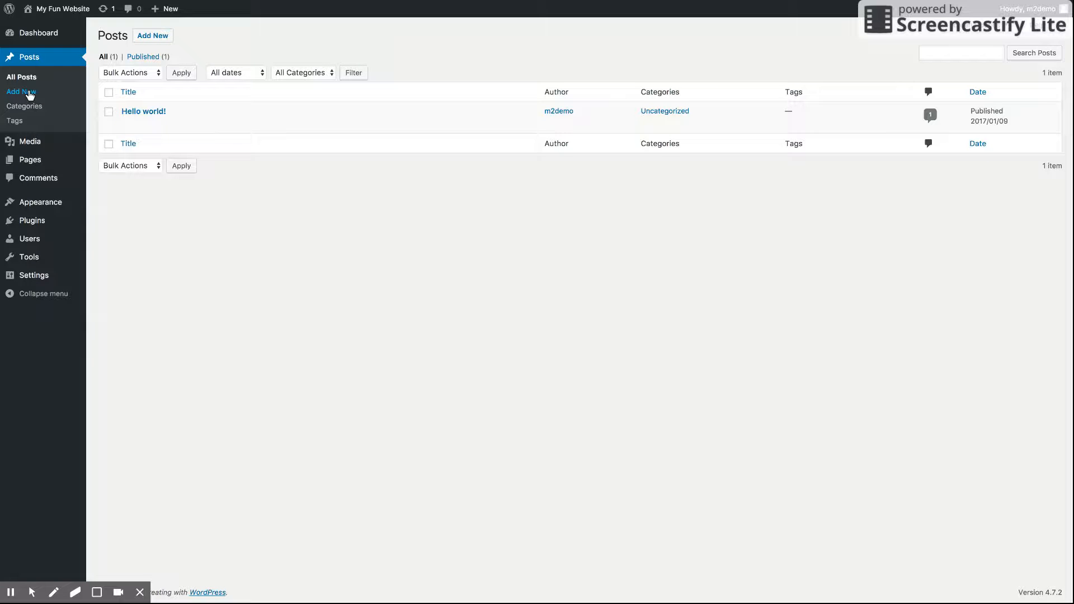
{"action": "mouse_move", "coordinate": [170, 14]}
{"action": "left_click", "coordinate": [168, 38]}
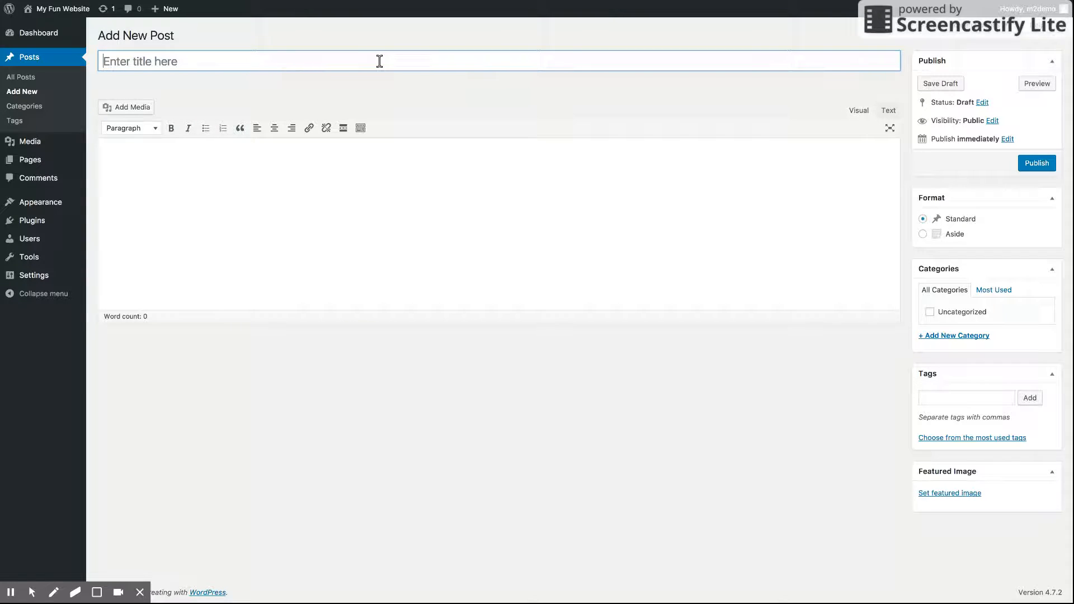
{"action": "left_click", "coordinate": [301, 52]}
{"action": "key", "text": "shift"}
{"action": "type", "text": "This is a cool website"}
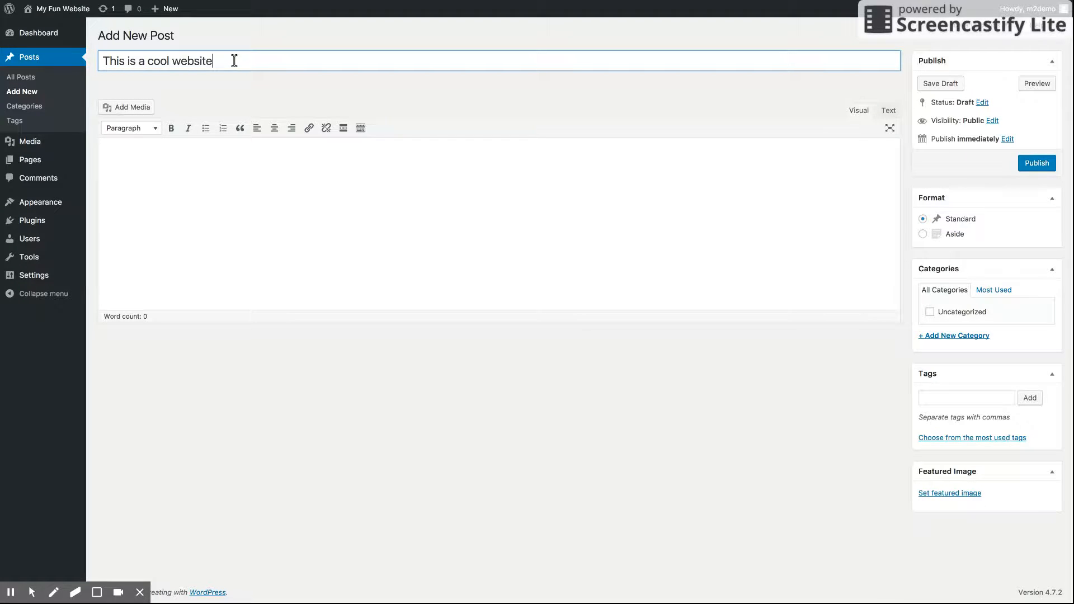
{"action": "left_click", "coordinate": [253, 87]}
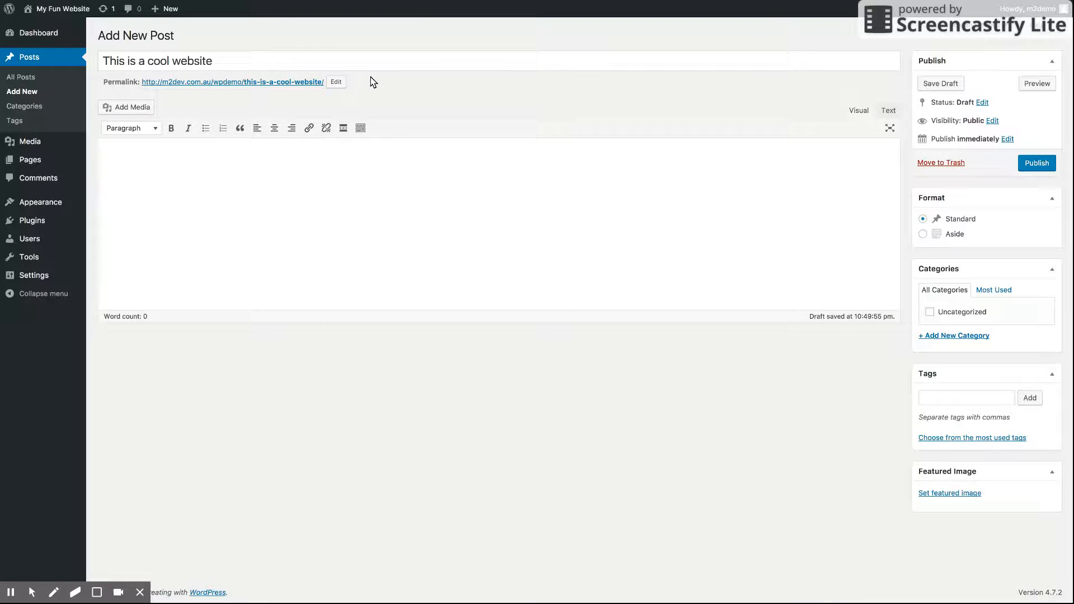
{"action": "left_click", "coordinate": [103, 87]}
{"action": "key", "text": "ctrl+a"}
{"action": "left_click", "coordinate": [106, 85]}
Step: Enter four lines of random filler text in the post body, starting with "lkajlajksd"
{"action": "left_click", "coordinate": [710, 216]}
{"action": "type", "text": "lkajlajksd"}
{"action": "key", "text": "Return"}
{"action": "type", "text": "askldj;alskdj"}
{"action": "key", "text": "Return"}
{"action": "type", "text": "alsdjas;lkdj"}
{"action": "key", "text": "Return"}
{"action": "type", "text": "asdlkjasd;lkj"}
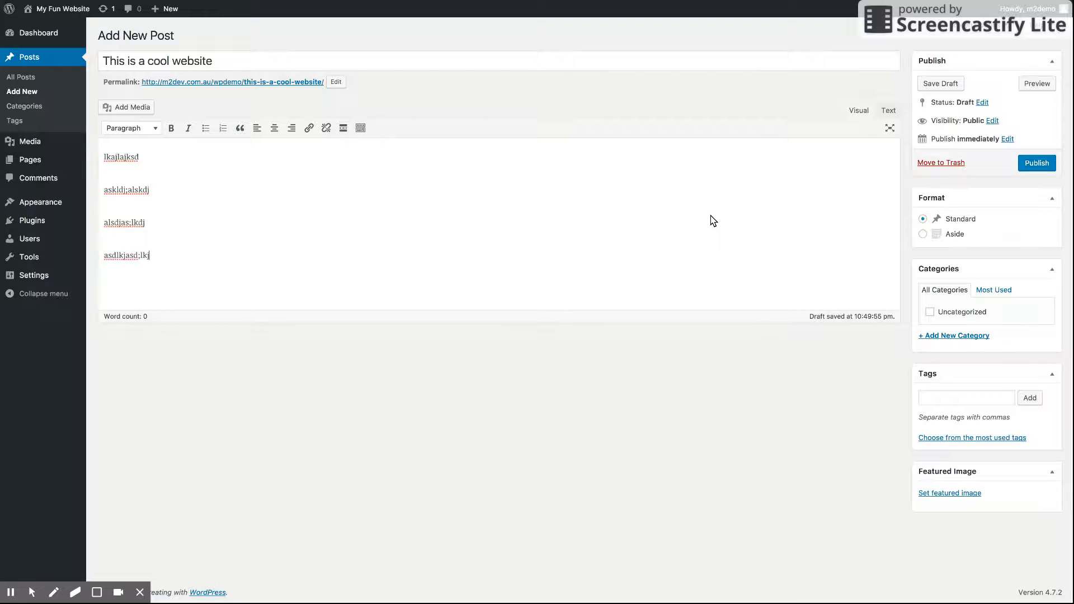
{"action": "key", "text": "Return"}
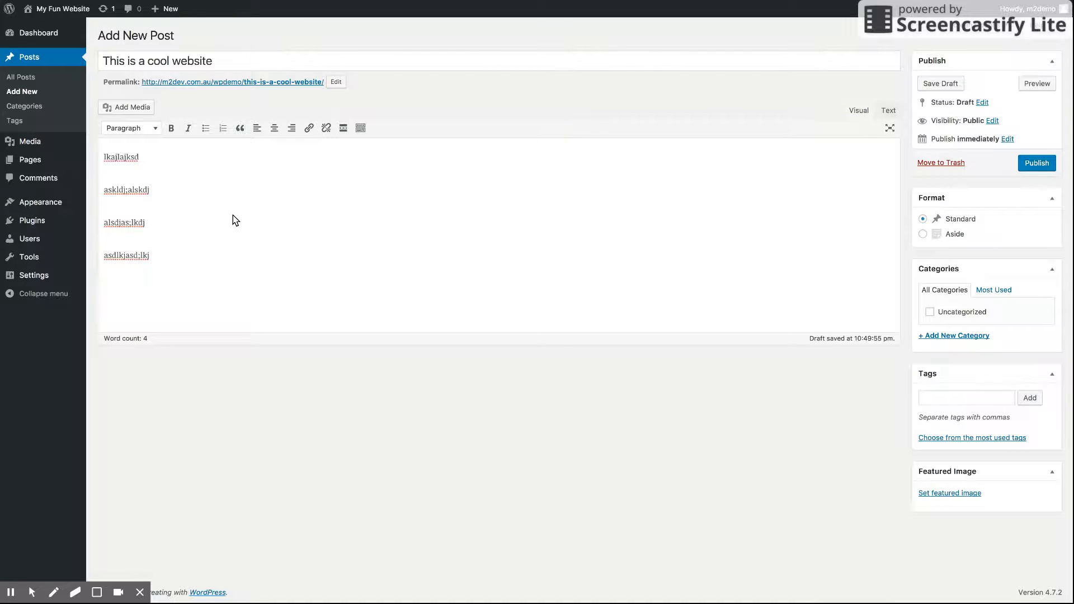
Step: Replace the whole post body with three paragraphs of Lorem ipsum placeholder text
{"action": "left_click_drag", "start_coordinate": [229, 291], "coordinate": [96, 116]}
{"action": "type", "text": "Lorem ipsum dolor sit amet, consectetur adipiscing elit. Nunc sagittis metus non sem consectetur rutrum. Pellentesque et ultricies libero. Donec ut fringilla ipsum. Duis odio nisl, mattis nec est tristique, feugiat rhoncus justo. Fusce neque lectus, tempor id pharetra quis, finibus et lorem. Nam et iaculis ipsum. Cum sociis natoque penatibus et magnis dis parturient montes, nascetur ridiculus mus. Aenean quam ante, varius non lacus sed, euismod ultricies orci. Sed posuere tortor ut elit hendrerit, a euismod neque elementum.  Morbi ac augue non ex blandit luctus. Praesent at sagittis nibh. Sed massa justo, ultrices ut faucibus sit amet, blandit eget neque. Nam posuere at ipsum ac bibendum. Cras maximus sem vel ipsum varius aliquet. Duis tristique pharetra egestas. Cras vitae enim nibh.  Mauris quis velit egestas, vestibulum dolor commodo, ornare sem. Donec vel ligula eleifend, consequat metus id, lobortis eros. Nullam ac placerat leo. Sed consectetur nisi nulla, sit amet finibus turpis euismod a. Suspendisse tristique erat enim, sit amet imperdiet nulla rhoncus sed. Curabitur non felis non massa luctus viverra a eu risus. Duis finibus mauris quam, et tristique arcu luctus quis. Fusce ultrices et sem non ultricies. Integer tempor sapien vel arcu faucibus, at rutrum quam tempus. Quisque augue erat, malesuada eleifend lacinia finibus, sagittis eget augue. Mauris tincidunt, turpis vel condimentum semper, felis magna mollis elit, eu placerat turpis dui et ex. Proin vestibulum, nulla at lacinia eleifend, felis ligula viverra sapien, sit amet tincidunt elit mi id erat. Sed lacus lorem, mattis dictum lectus sit amet, molestie molestie dolor. Proin nulla augue, feugiat non leo sed, bibendum imperdiet dui. Quisque ac dictum mauris."}
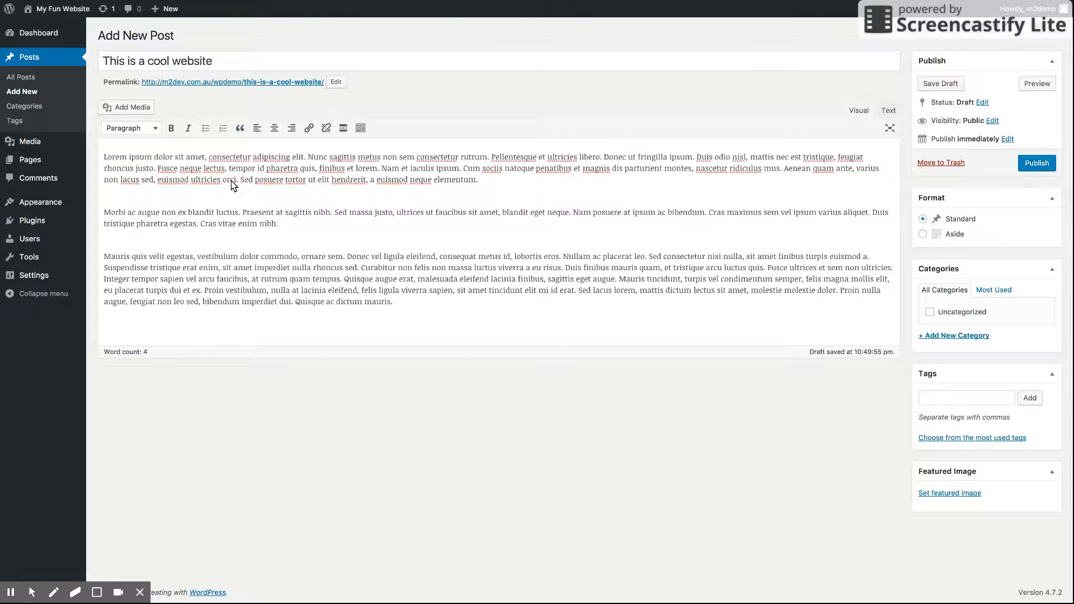
{"action": "left_click", "coordinate": [227, 196]}
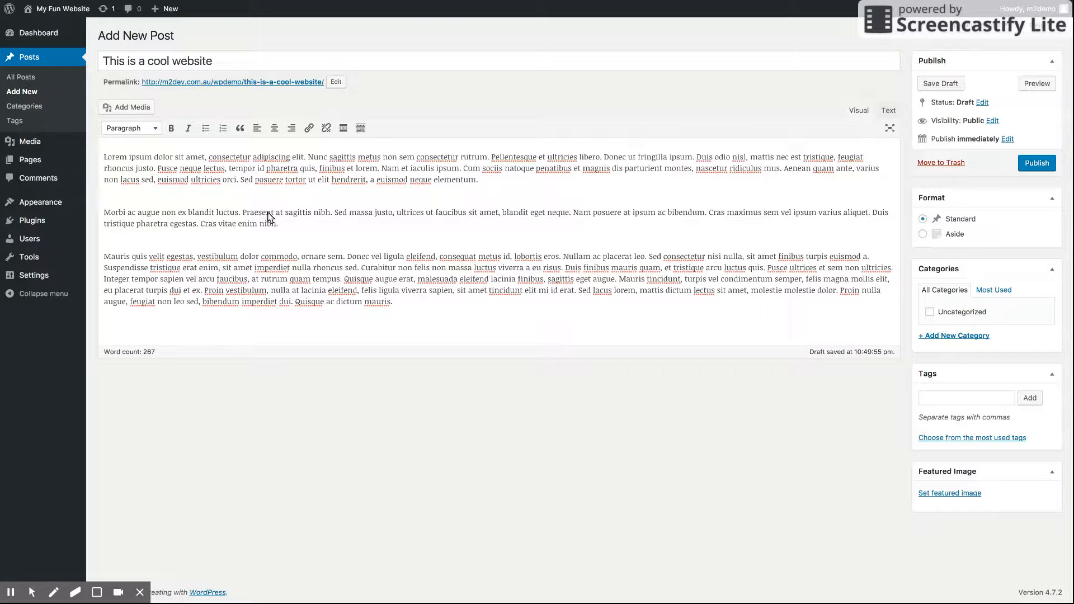
{"action": "left_click", "coordinate": [132, 129]}
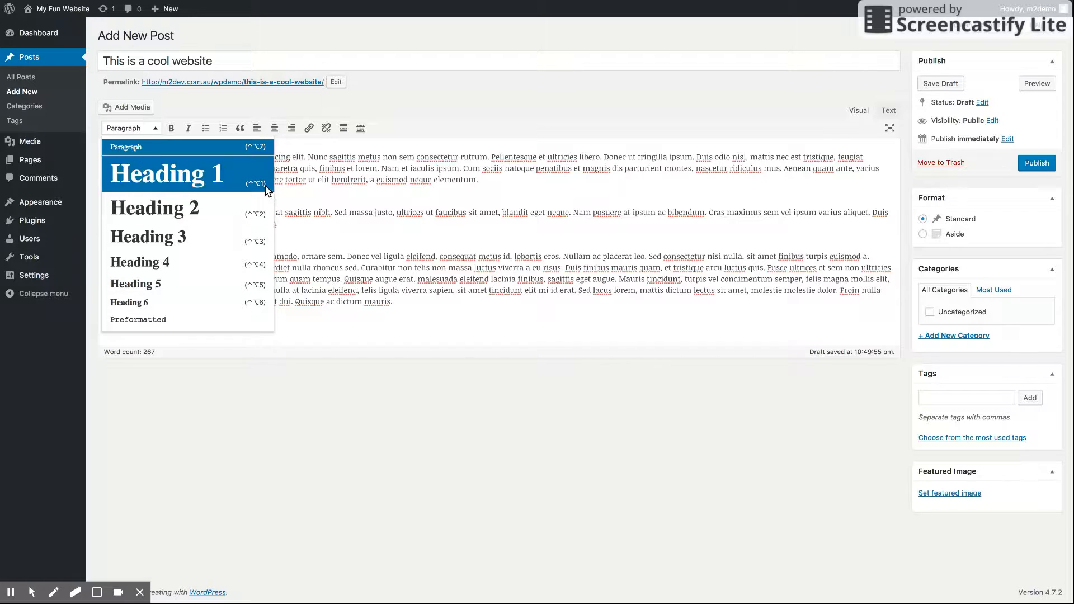
{"action": "left_click", "coordinate": [337, 232]}
{"action": "left_click", "coordinate": [107, 159]}
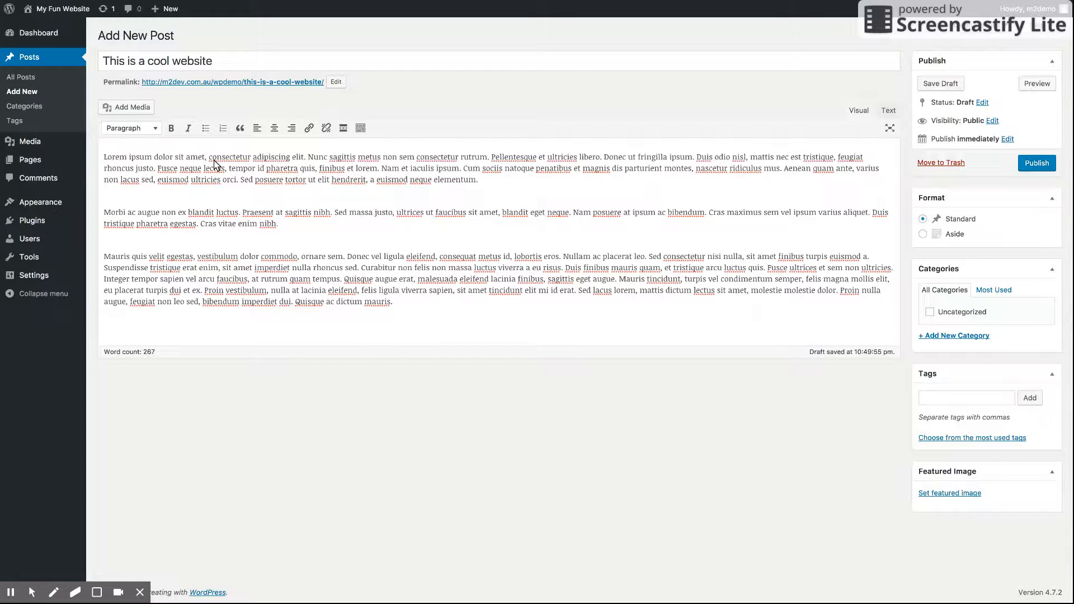
Step: Add the line "Subheader" above the second paragraph and format it as Heading 4
{"action": "left_click", "coordinate": [105, 213]}
{"action": "key", "text": "Return"}
{"action": "type", "text": "Subheader"}
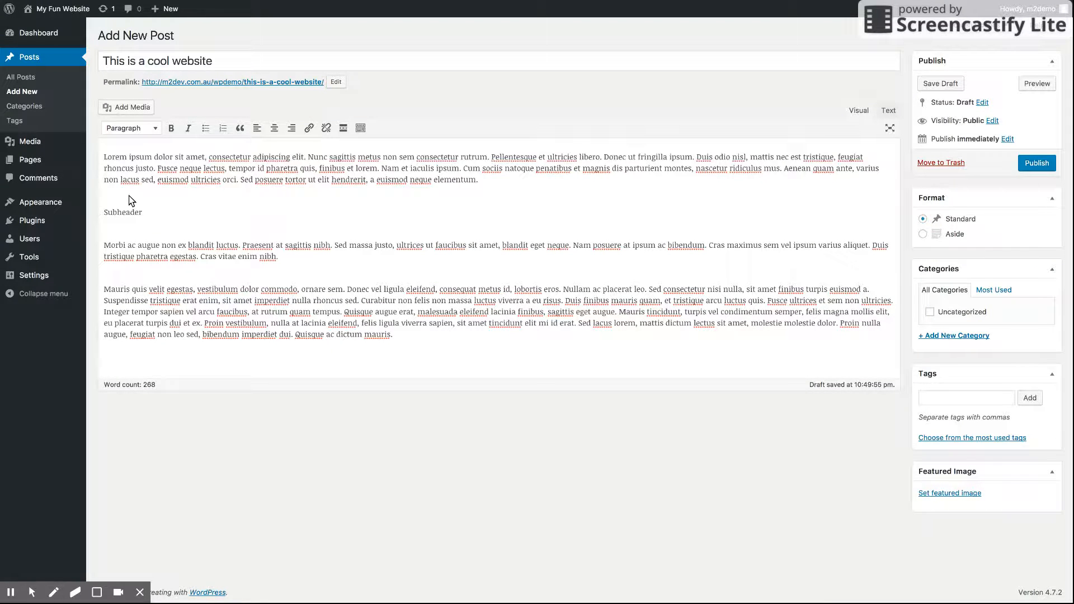
{"action": "left_click", "coordinate": [122, 214]}
{"action": "left_click", "coordinate": [132, 130]}
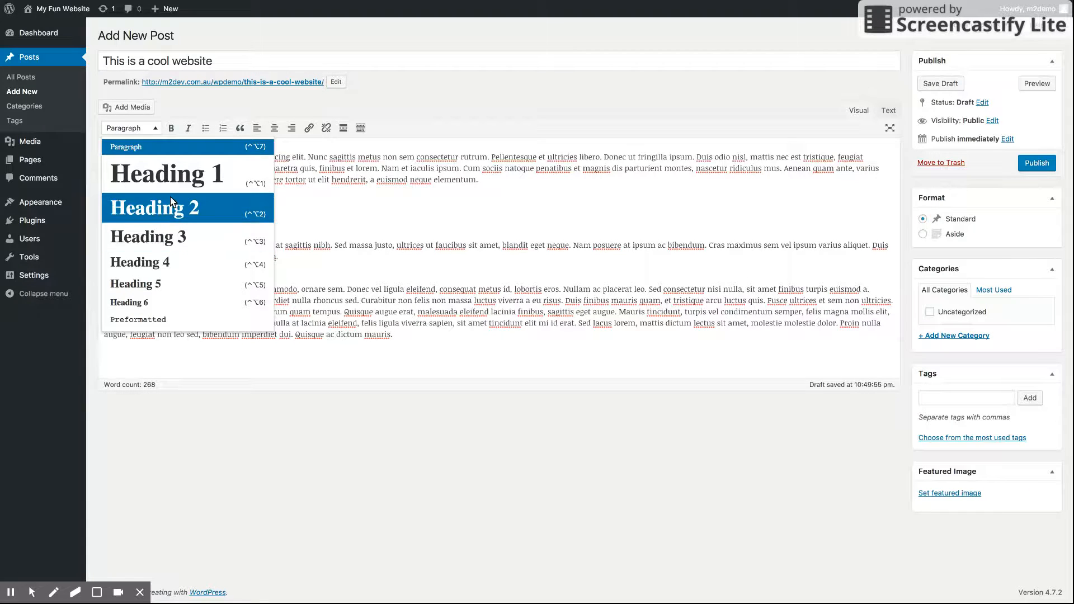
{"action": "left_click", "coordinate": [170, 274]}
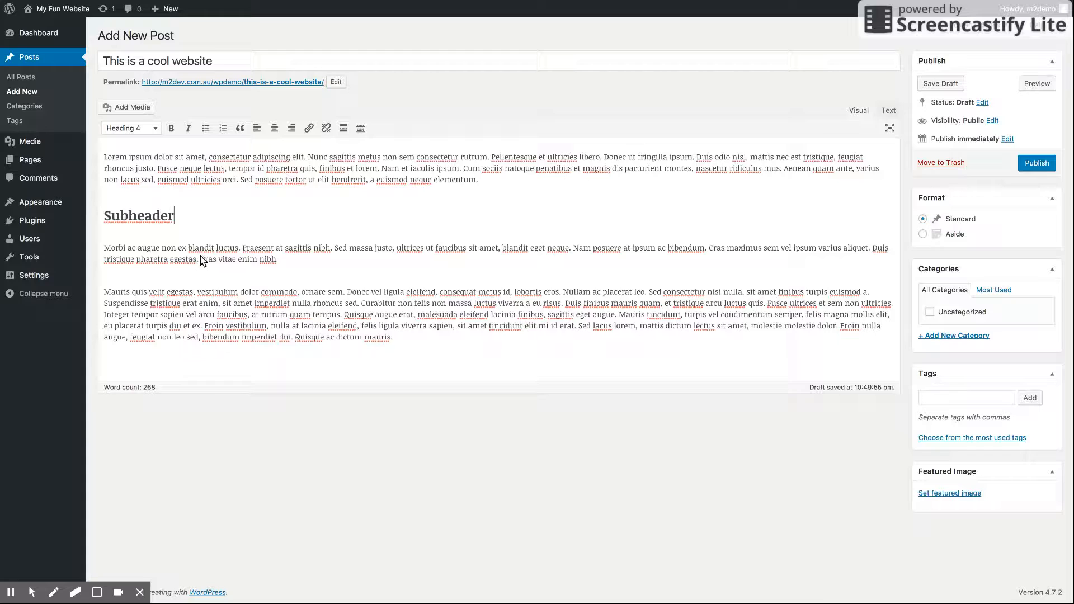
Step: Add the line "aksjdhakjsdh" below the paragraph under the subheader and make it bold
{"action": "left_click", "coordinate": [293, 258]}
{"action": "key", "text": "Return"}
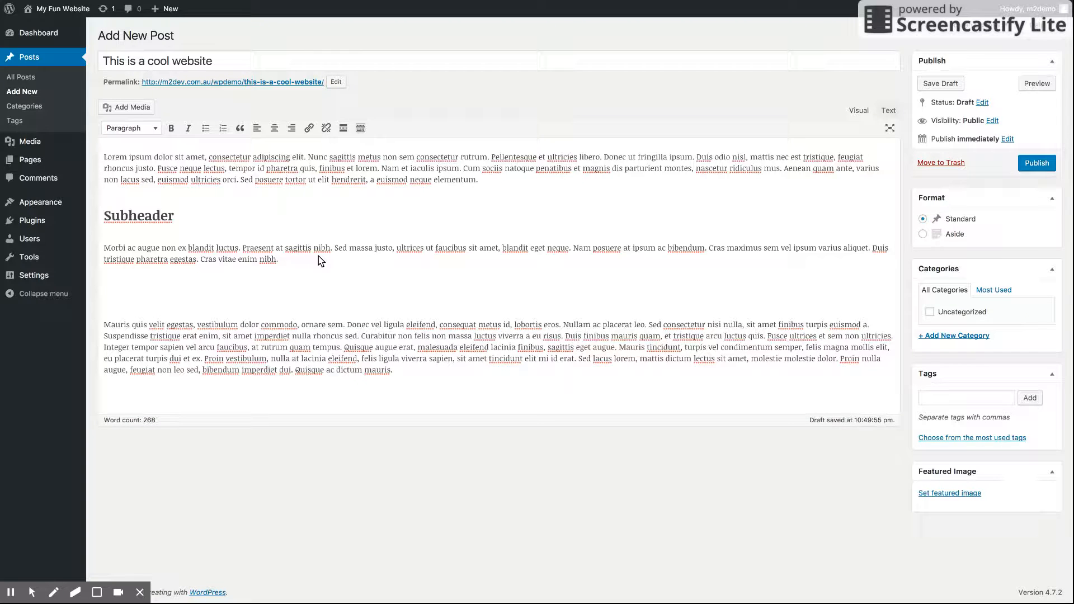
{"action": "type", "text": "aksjdhakjsdh"}
{"action": "left_click_drag", "start_coordinate": [157, 291], "coordinate": [93, 292]}
{"action": "left_click", "coordinate": [171, 128]}
{"action": "left_click", "coordinate": [154, 217]}
{"action": "left_click", "coordinate": [132, 130]}
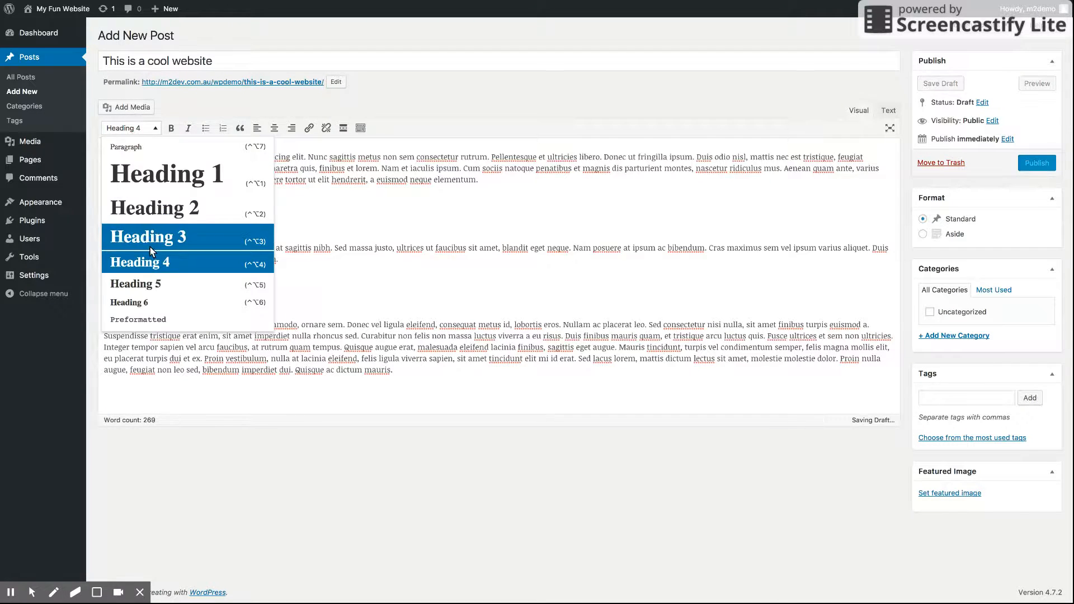
{"action": "left_click", "coordinate": [327, 230]}
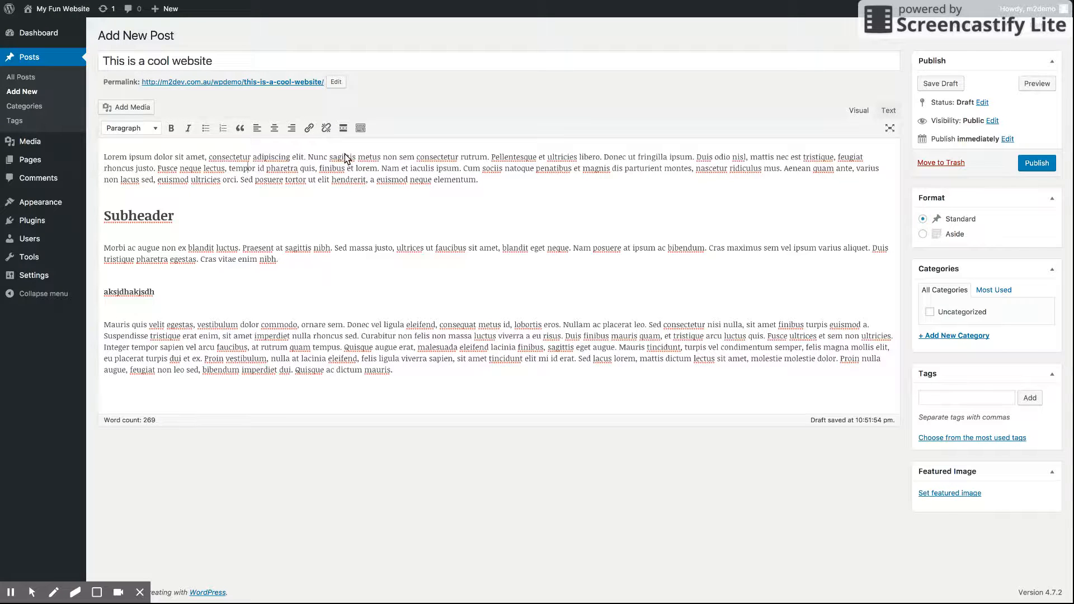
{"action": "left_click", "coordinate": [309, 128]}
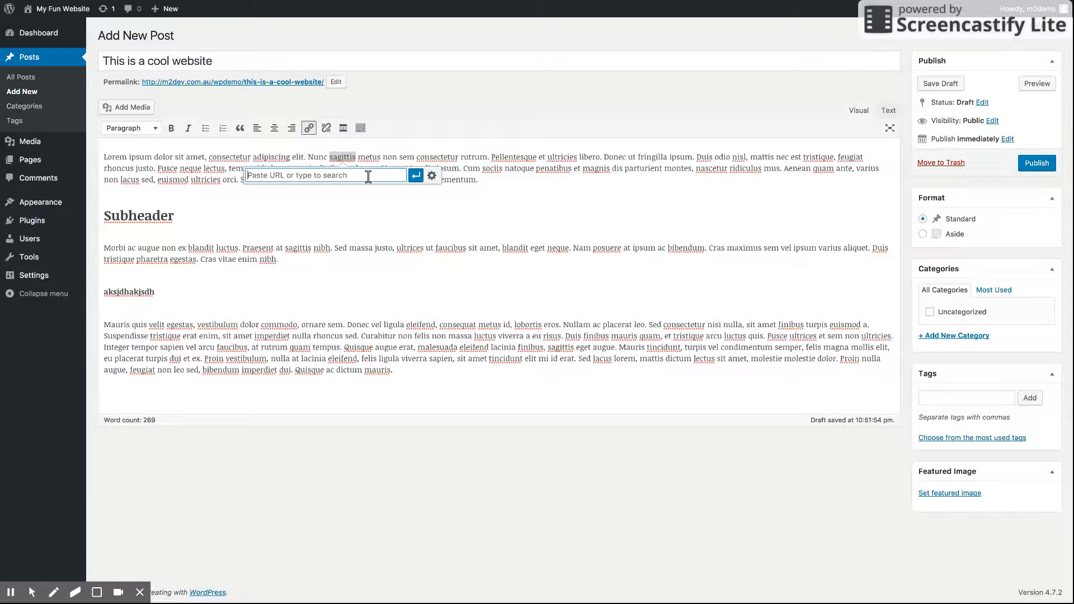
{"action": "type", "text": "http://www.google.com"}
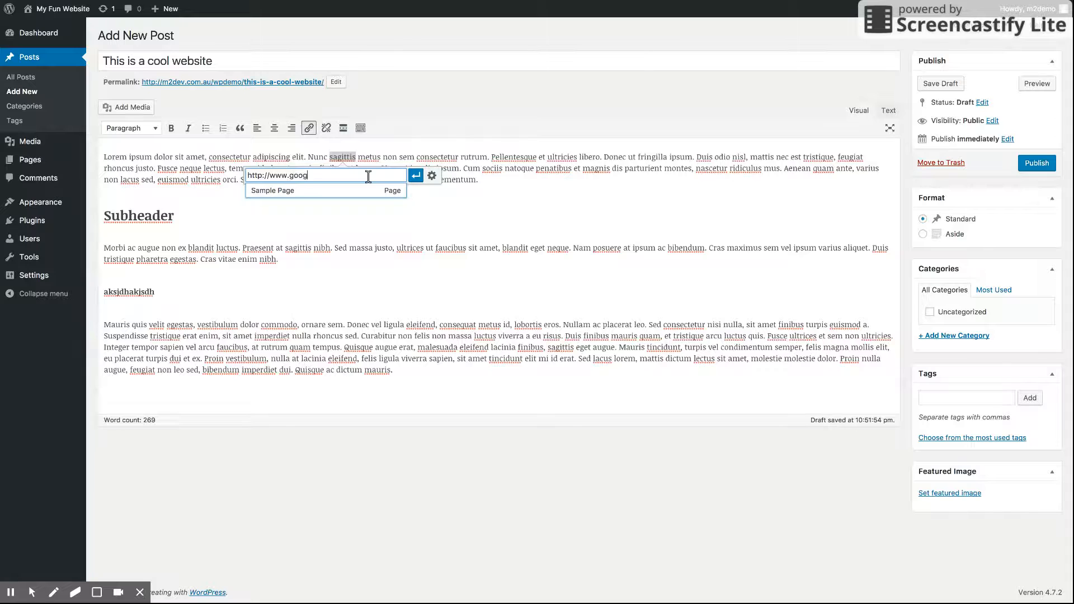
{"action": "left_click", "coordinate": [416, 177]}
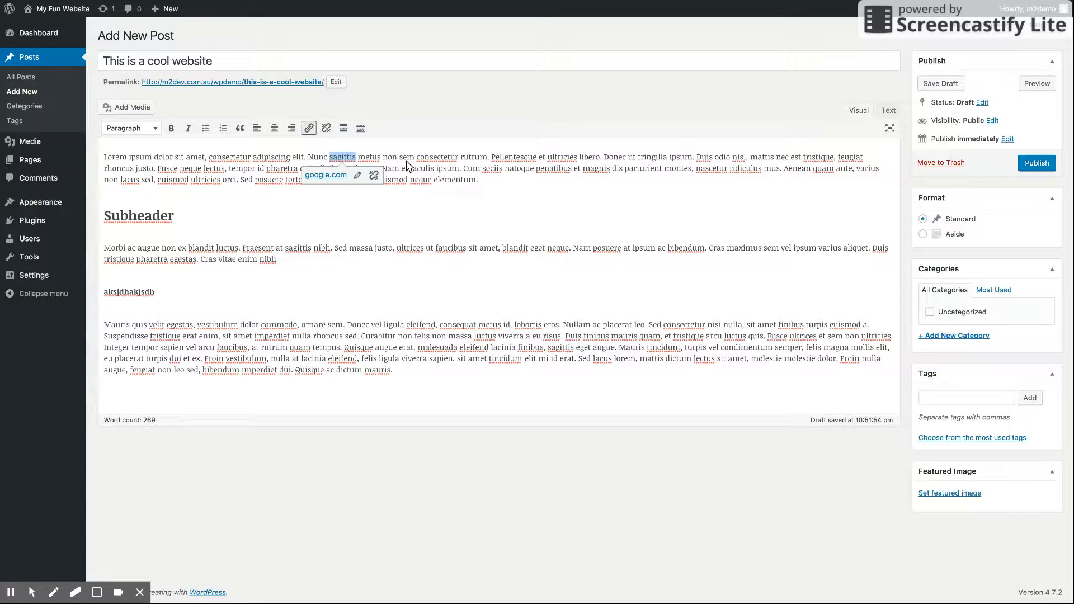
{"action": "left_click", "coordinate": [411, 168]}
{"action": "left_click", "coordinate": [345, 158]}
{"action": "left_click", "coordinate": [408, 160]}
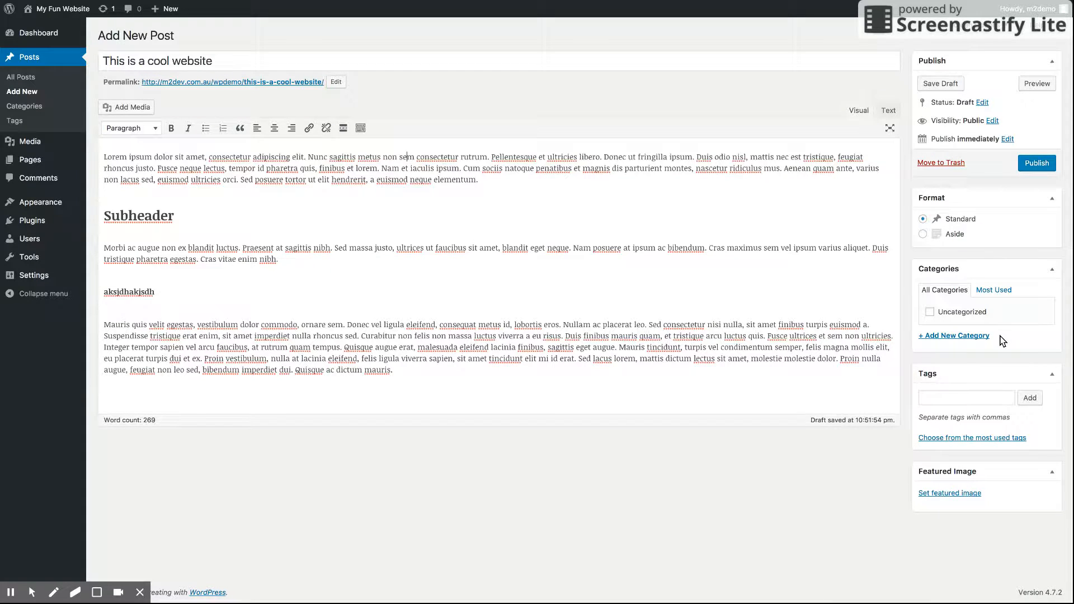
Step: Upload header-feature.jpg and set it as the post's featured image
{"action": "left_click", "coordinate": [950, 493]}
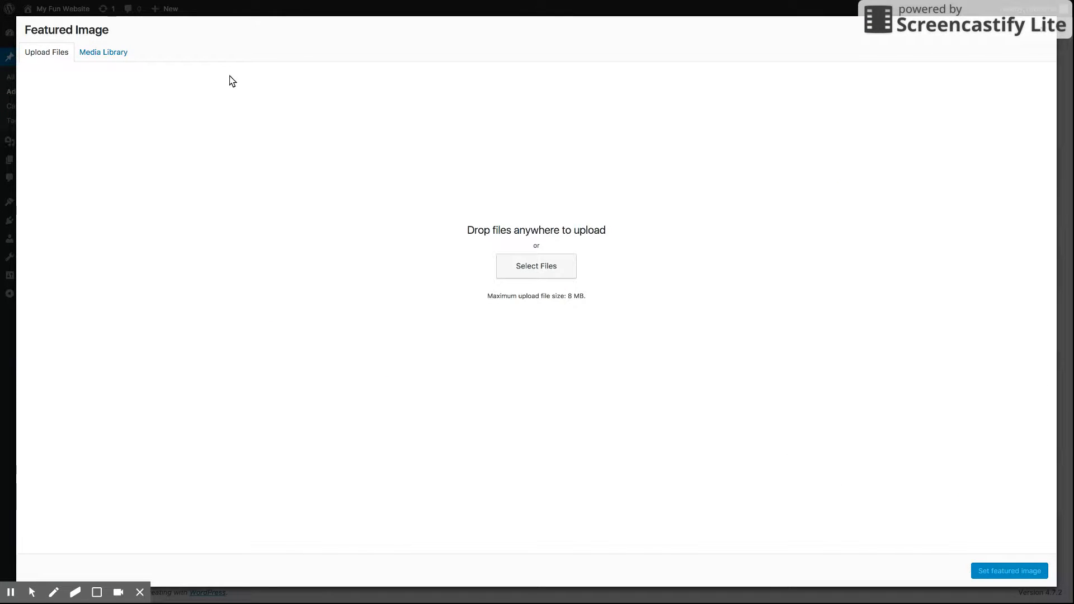
{"action": "left_click", "coordinate": [92, 56]}
{"action": "left_click", "coordinate": [33, 58]}
{"action": "left_click", "coordinate": [116, 55]}
{"action": "left_click", "coordinate": [39, 53]}
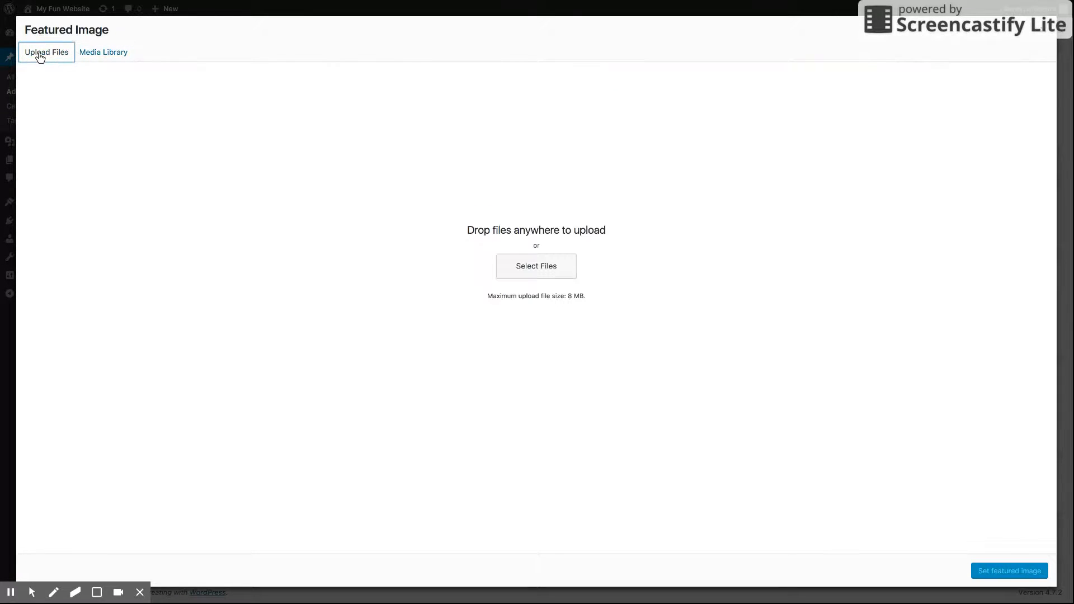
{"action": "left_click", "coordinate": [183, 44]}
{"action": "left_click", "coordinate": [107, 52]}
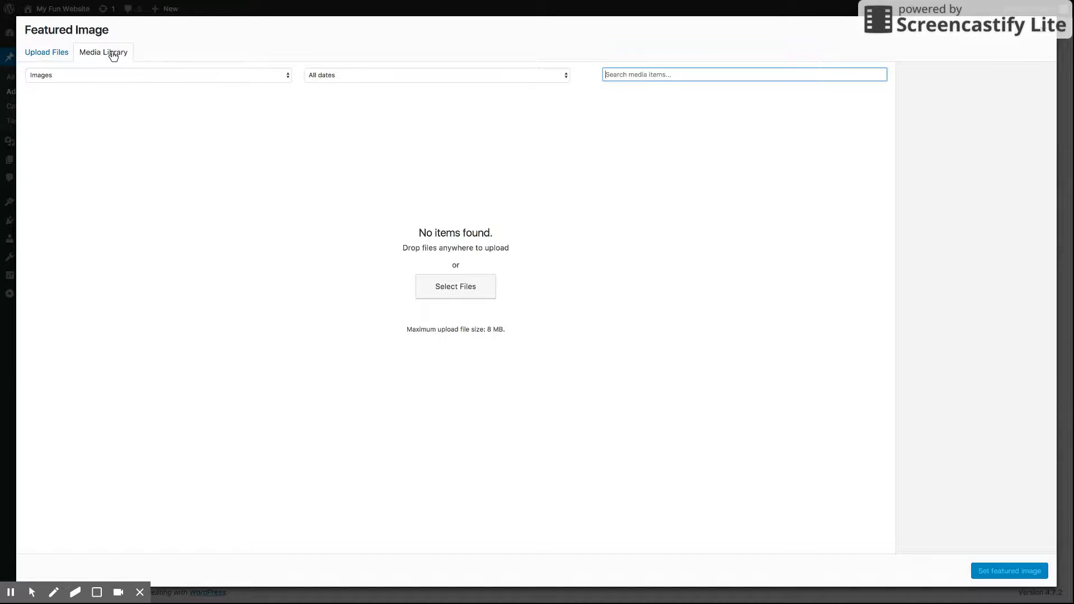
{"action": "left_click", "coordinate": [58, 53]}
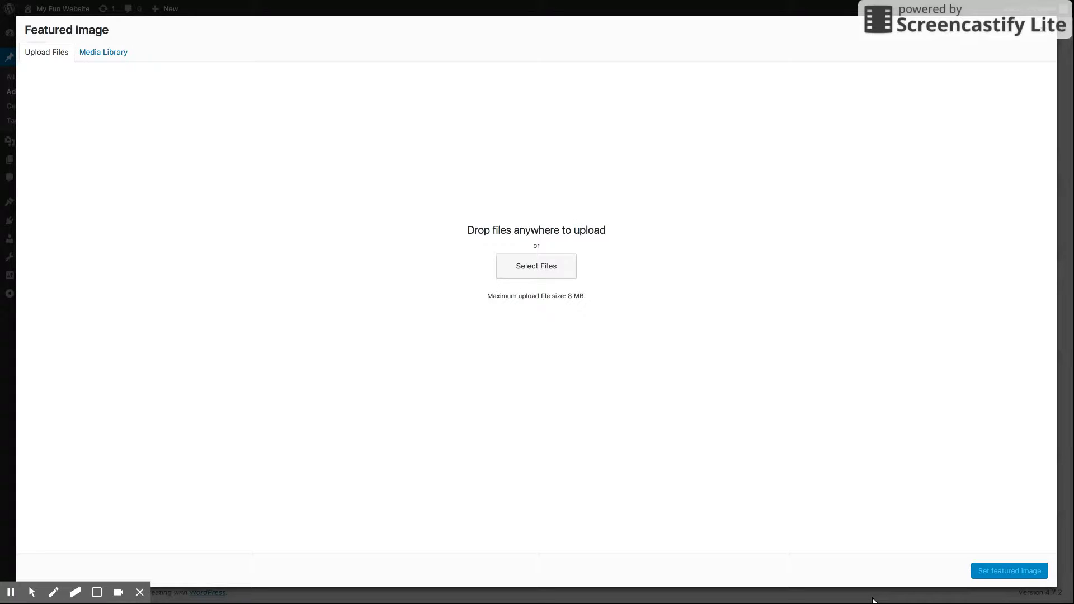
{"action": "left_click_drag", "start_coordinate": [873, 600], "coordinate": [21, 193]}
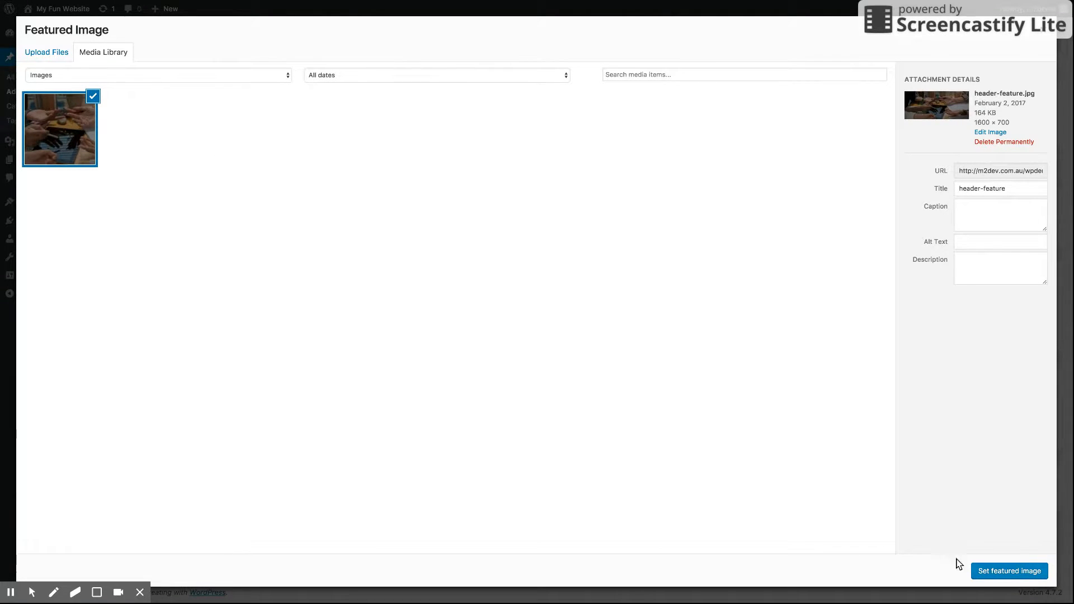
{"action": "left_click", "coordinate": [1000, 573]}
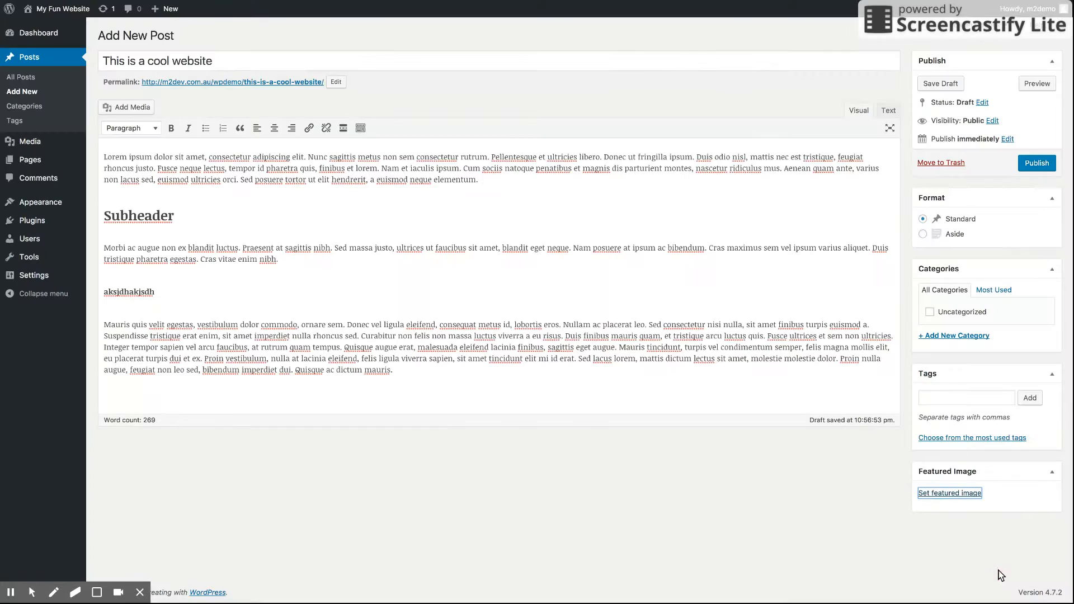
{"action": "scroll", "coordinate": [1004, 543], "scroll_direction": "down", "scroll_amount": 2}
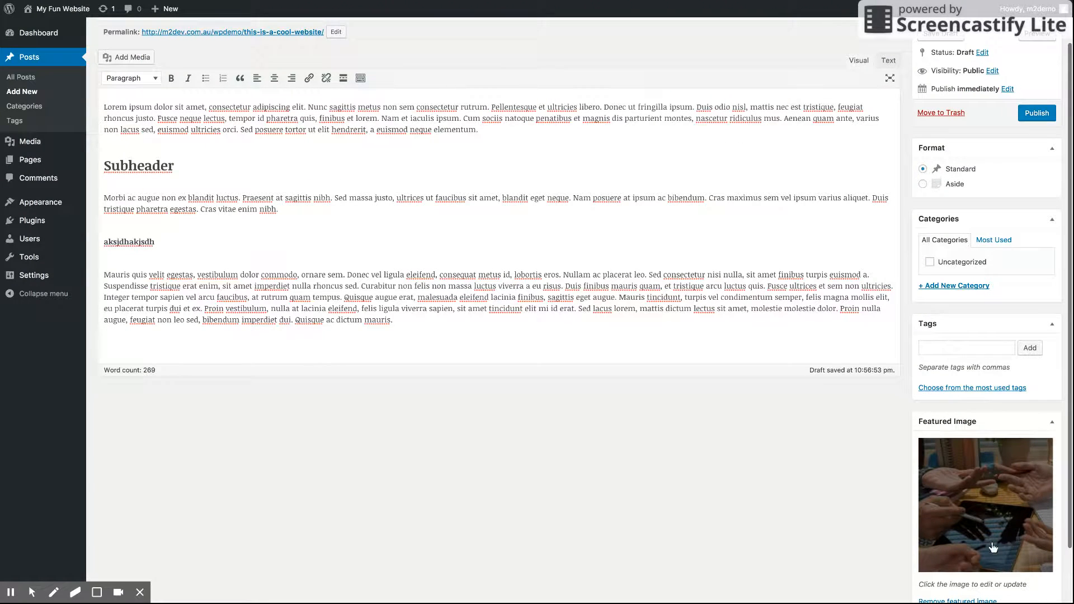
{"action": "scroll", "coordinate": [957, 498], "scroll_direction": "down", "scroll_amount": 2}
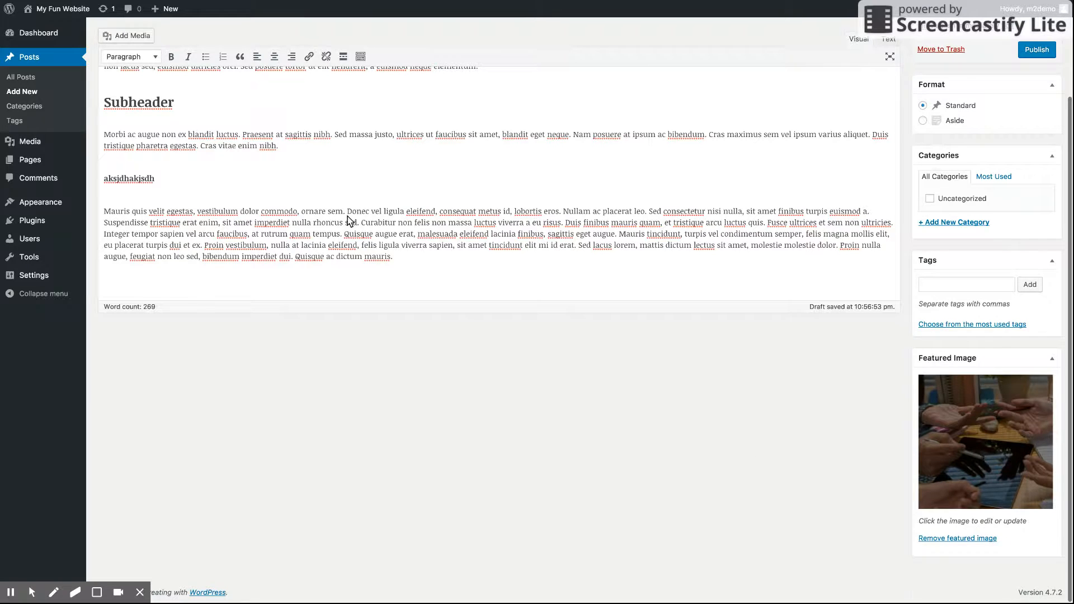
Step: Add an empty line below the last paragraph of the post body
{"action": "scroll", "coordinate": [344, 223], "scroll_direction": "up", "scroll_amount": 2}
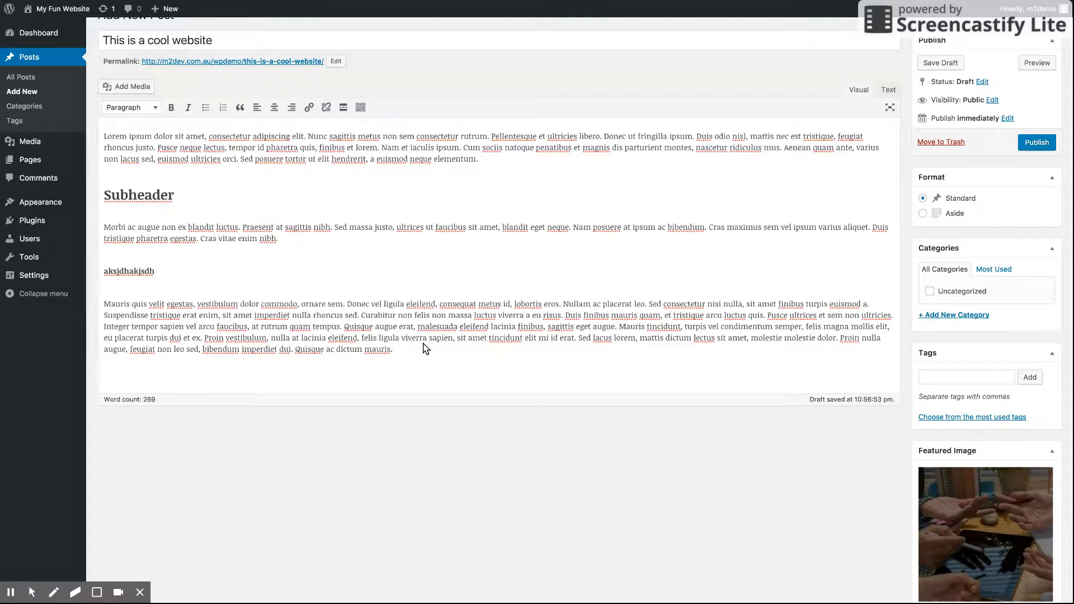
{"action": "key", "text": "Return"}
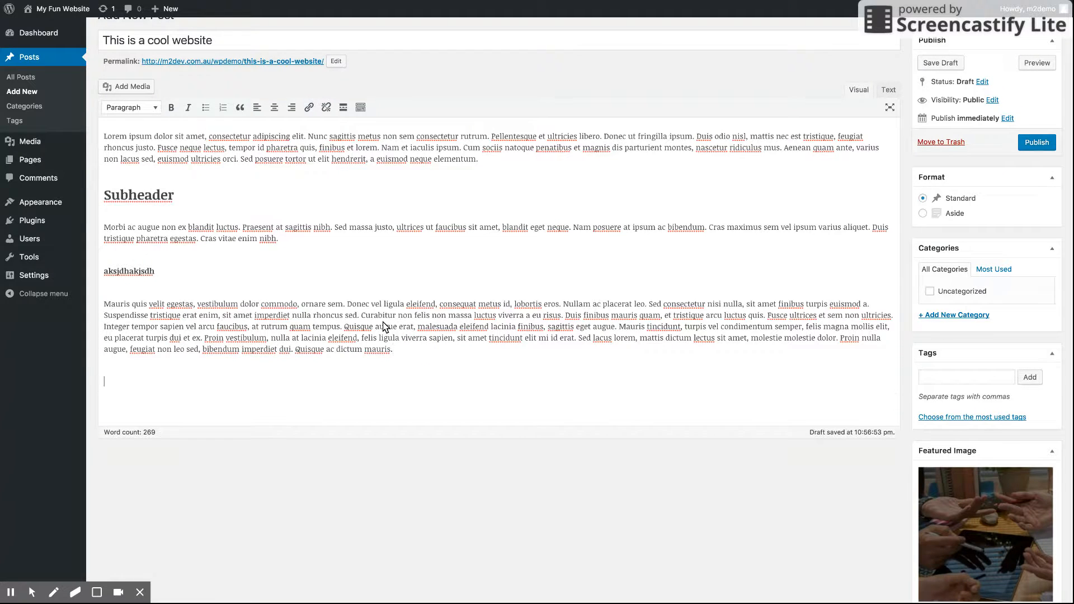
{"action": "left_click", "coordinate": [143, 390]}
{"action": "scroll", "coordinate": [158, 391], "scroll_direction": "up", "scroll_amount": 1}
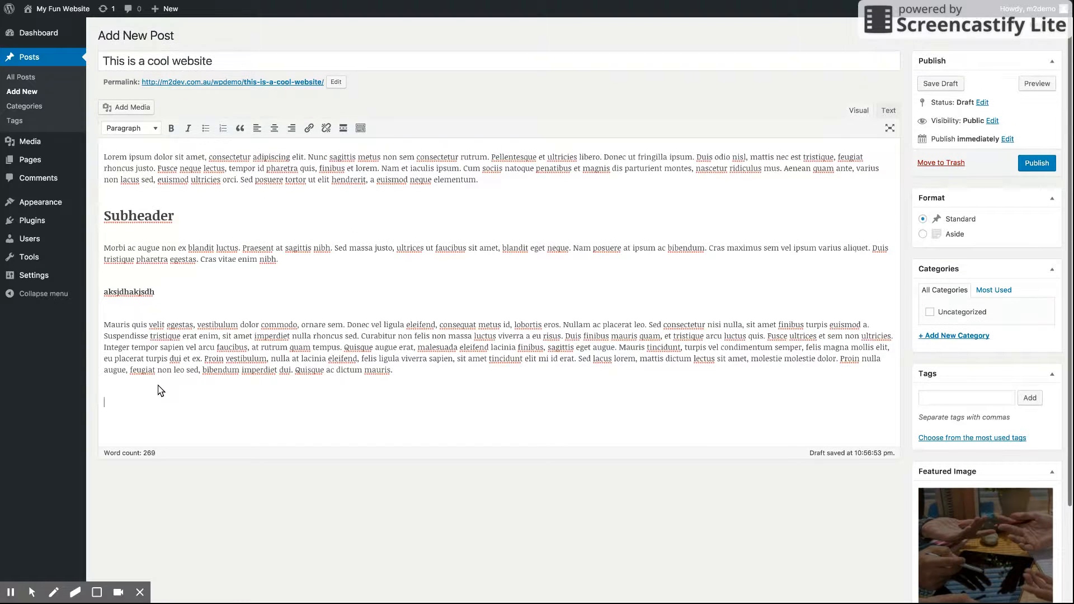
Step: Insert header-feature.jpg from the media library below the last paragraph of the post at Medium size (300 × 131), without alignment or link
{"action": "left_click", "coordinate": [119, 109]}
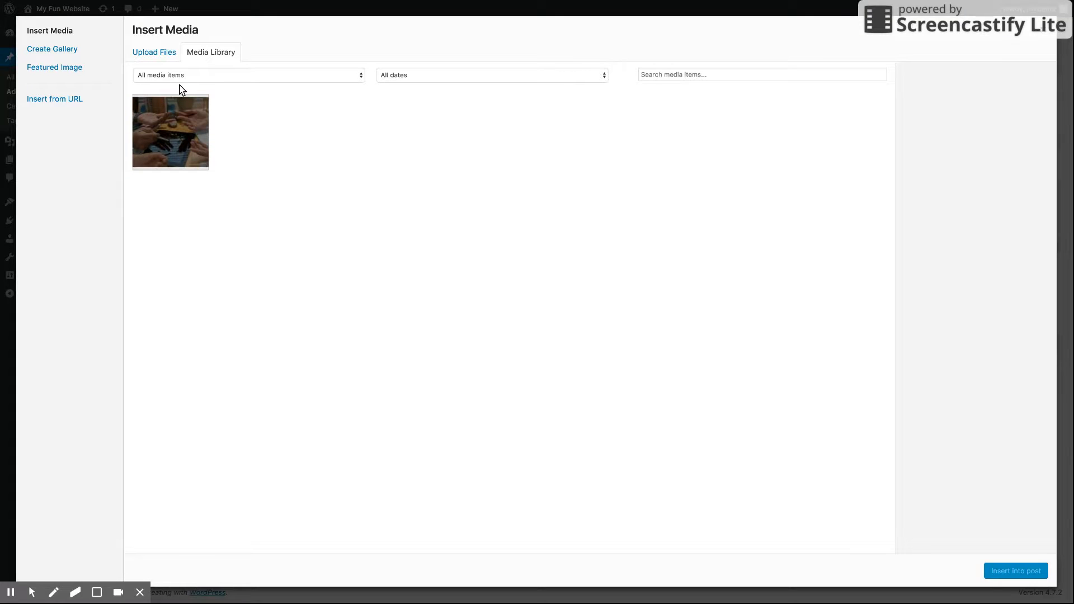
{"action": "left_click", "coordinate": [142, 53]}
{"action": "left_click", "coordinate": [206, 56]}
{"action": "left_click", "coordinate": [191, 135]}
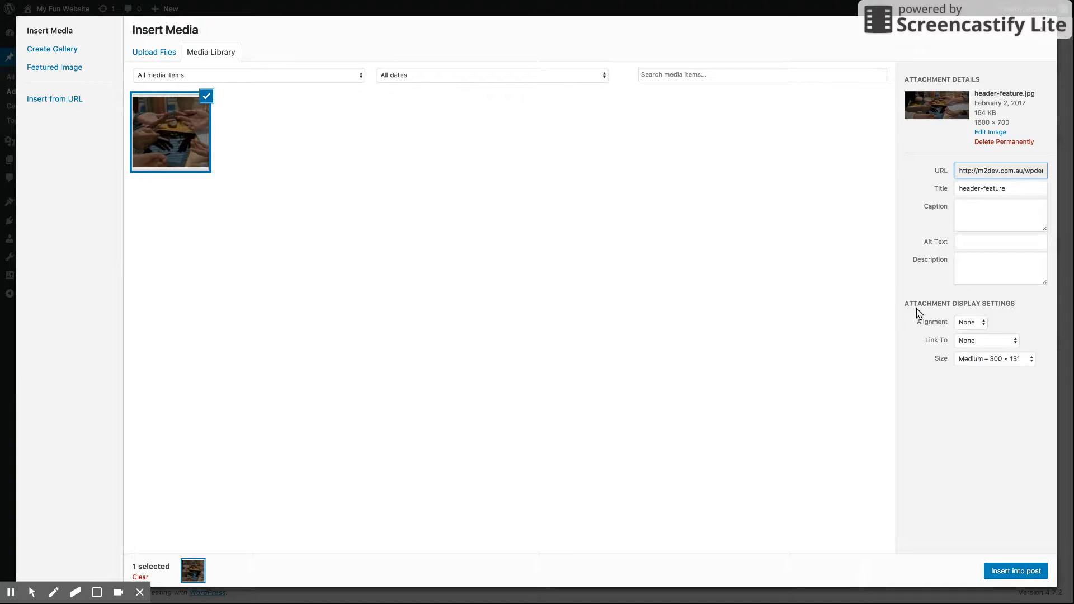
{"action": "left_click", "coordinate": [1003, 383]}
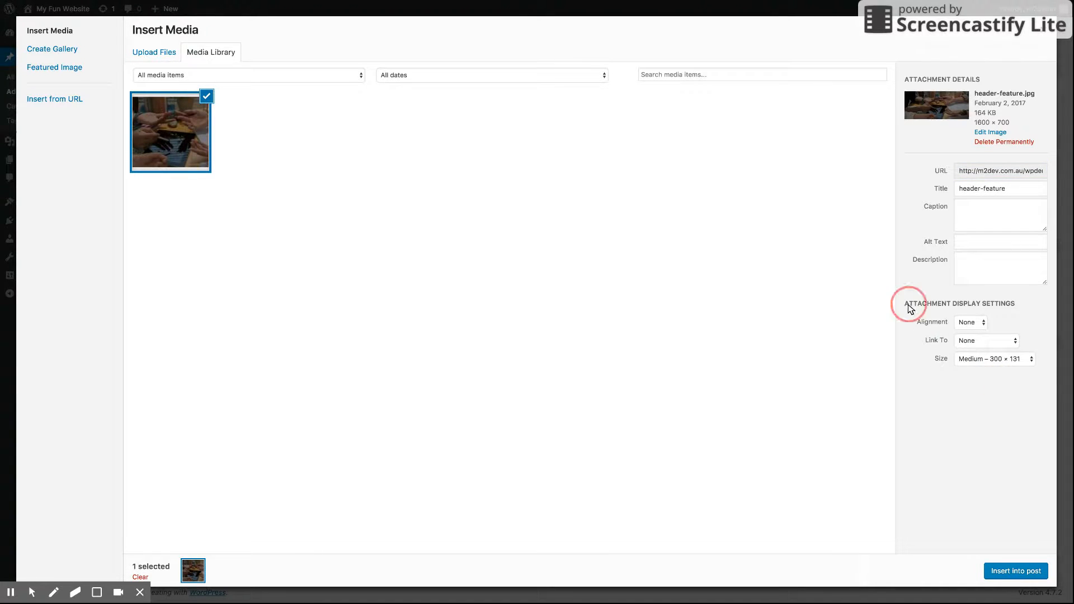
{"action": "left_click", "coordinate": [984, 323]}
{"action": "left_click", "coordinate": [966, 361]}
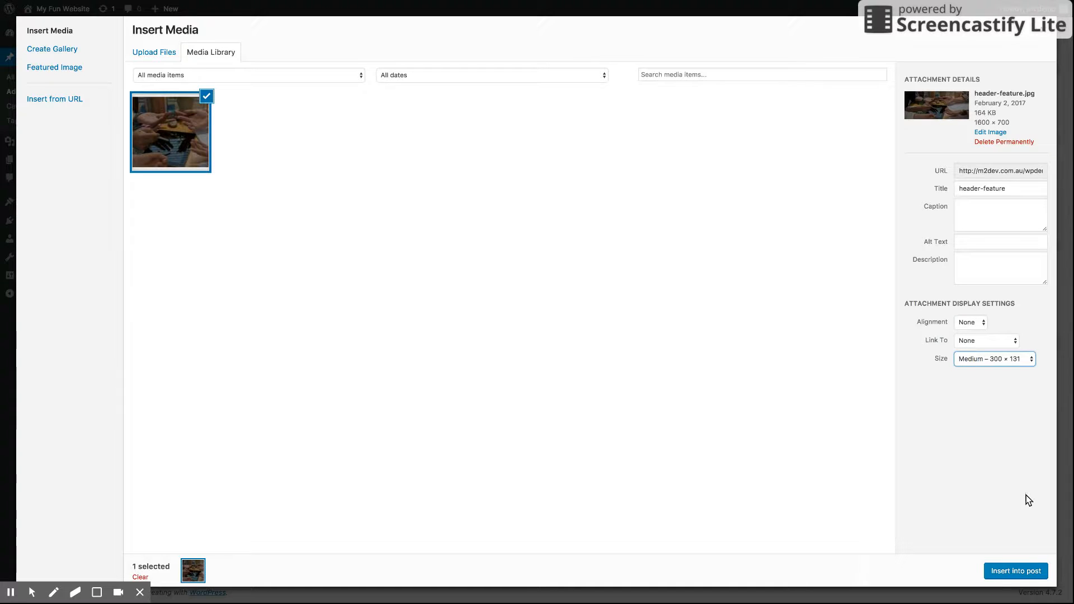
{"action": "left_click", "coordinate": [1031, 571]}
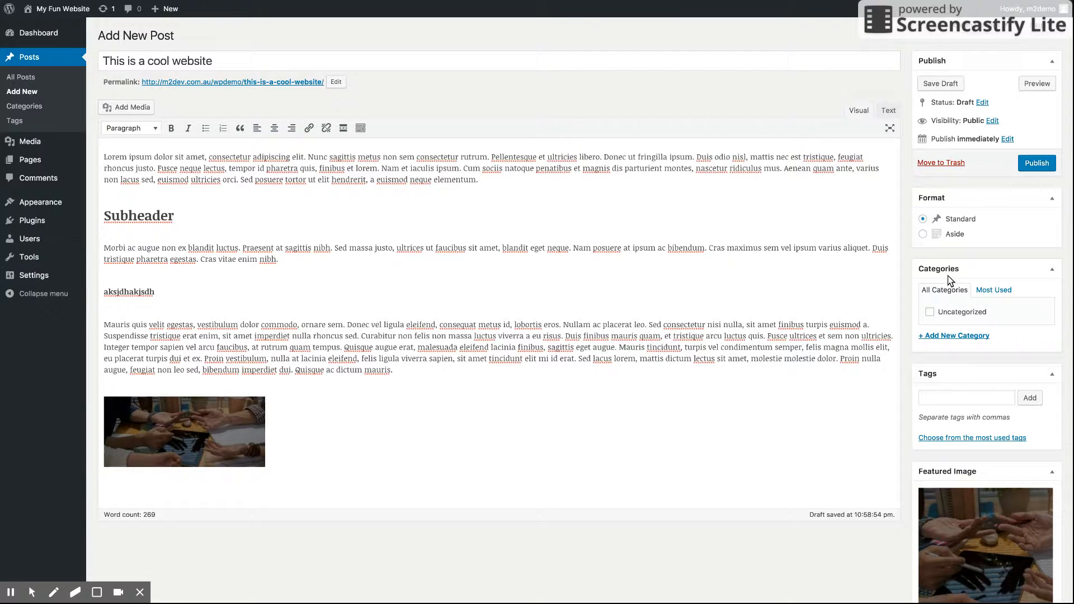
Step: Collapse and re-expand the post's Tags and Categories boxes
{"action": "left_click", "coordinate": [926, 372]}
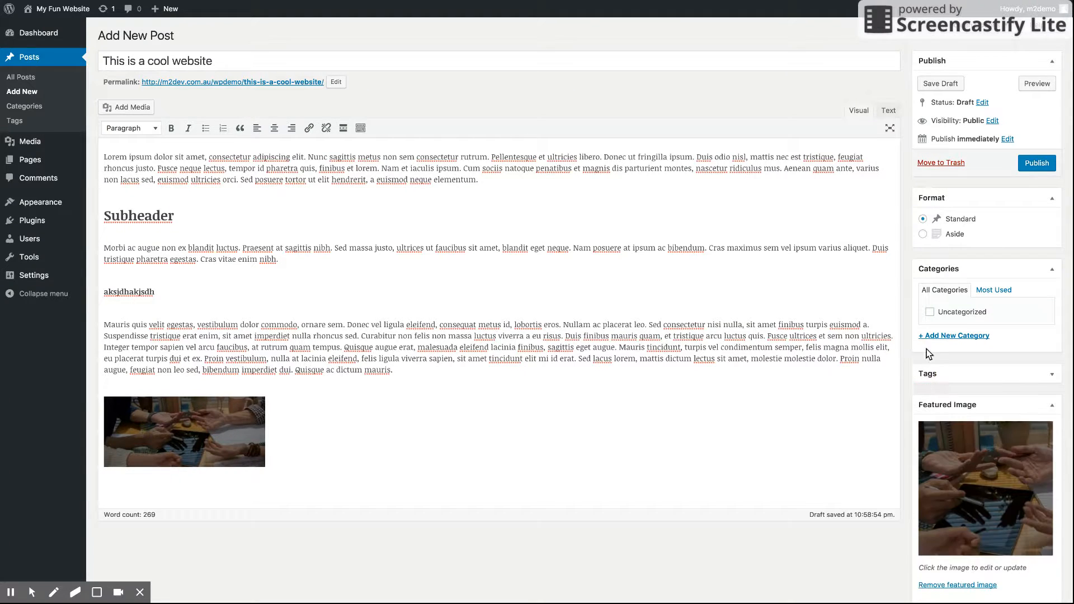
{"action": "left_click", "coordinate": [936, 273]}
{"action": "left_click", "coordinate": [935, 273]}
{"action": "left_click", "coordinate": [948, 376]}
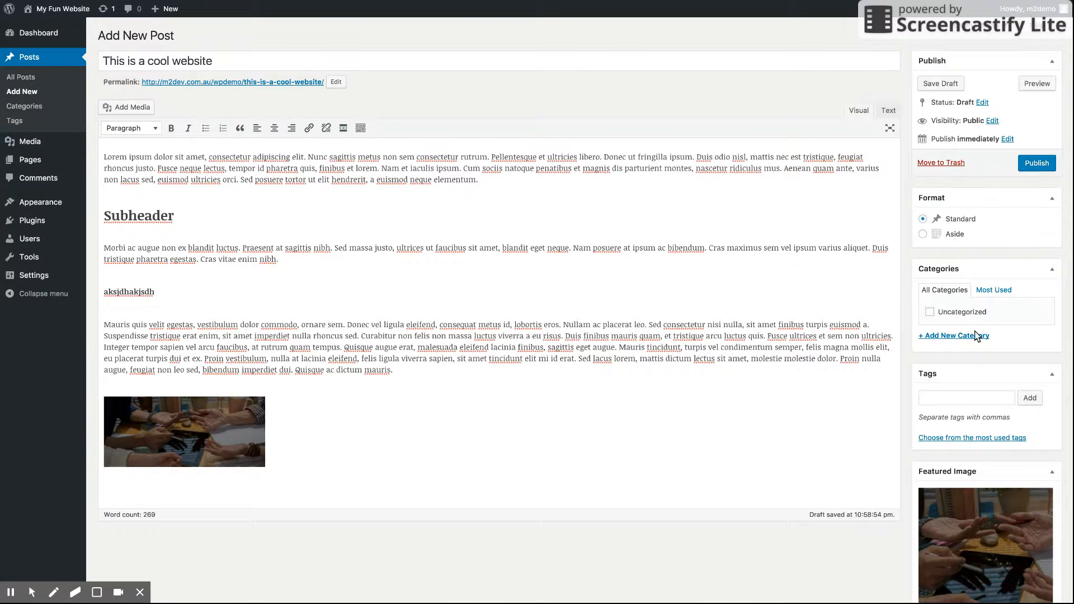
Step: Create a new category named News and assign it to the post
{"action": "left_click", "coordinate": [945, 337]}
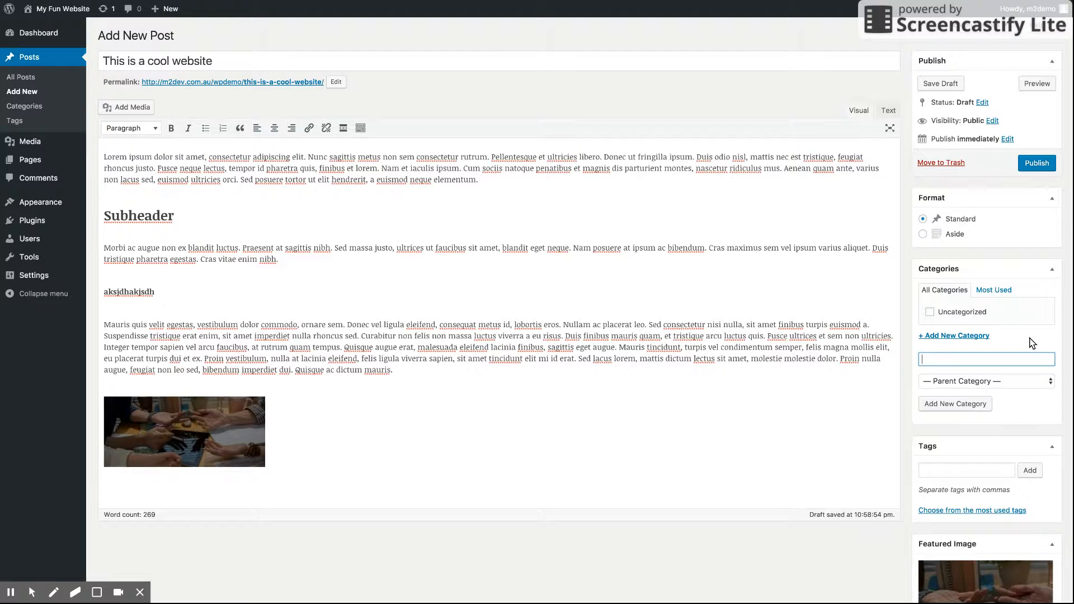
{"action": "type", "text": "News"}
{"action": "left_click", "coordinate": [967, 406]}
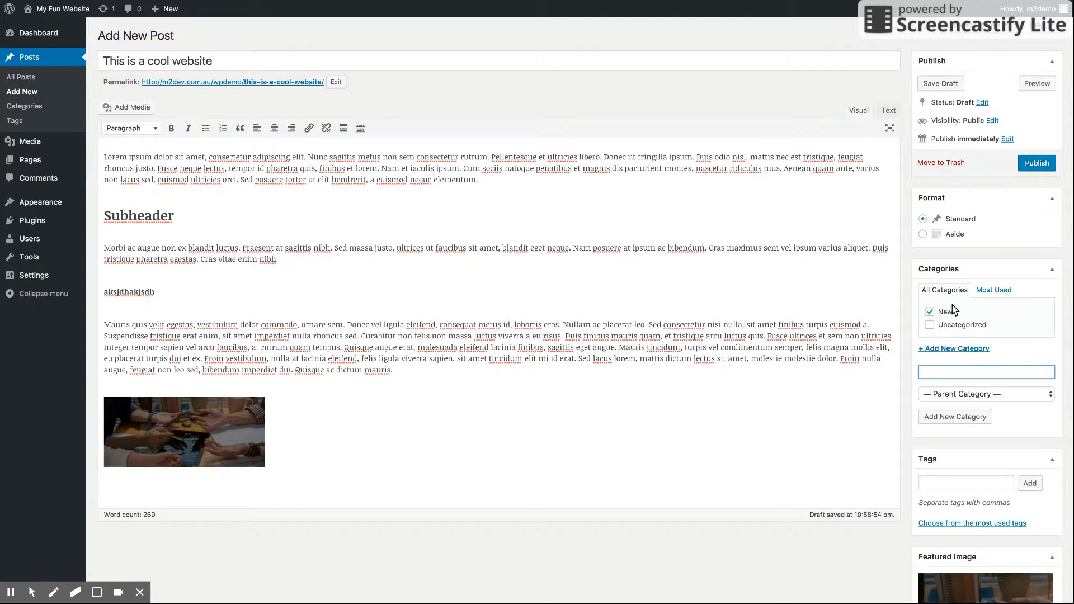
Step: Toggle the post's News and Uncategorized categories, leaving only News selected
{"action": "left_click", "coordinate": [944, 315]}
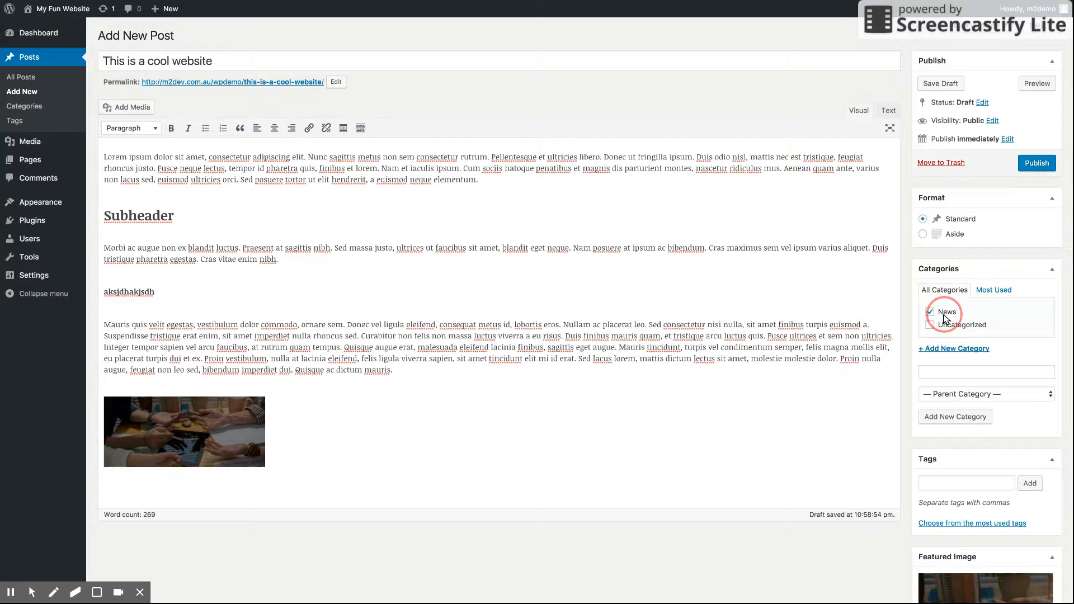
{"action": "left_click", "coordinate": [931, 311]}
{"action": "left_click", "coordinate": [964, 325]}
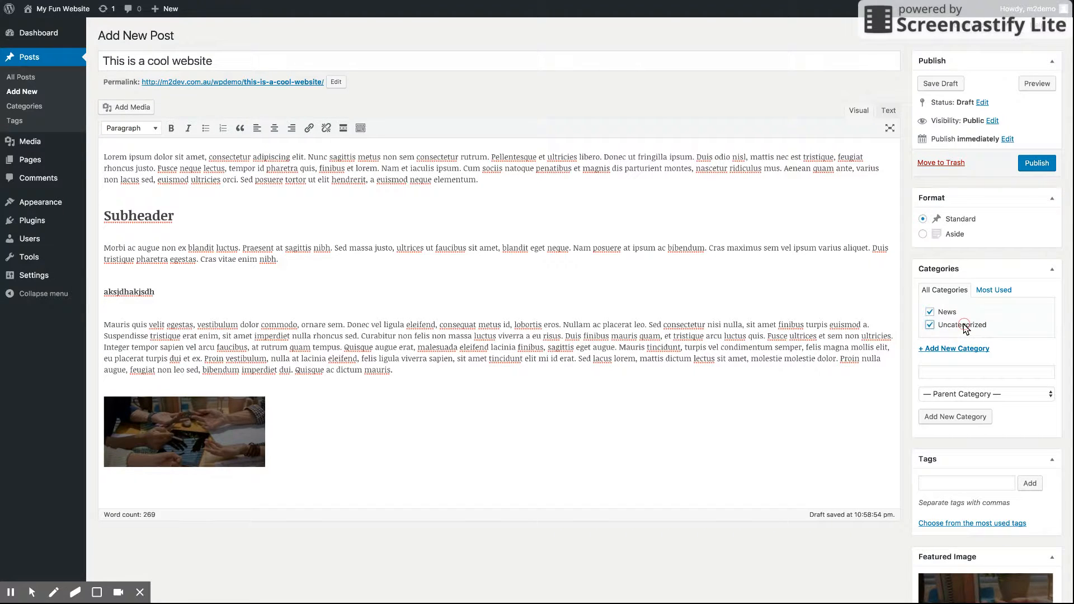
{"action": "left_click", "coordinate": [930, 325]}
{"action": "left_click", "coordinate": [947, 312]}
{"action": "left_click", "coordinate": [944, 314]}
Step: Add the tags "interesting", "Wow" and "cool stuff" to the post
{"action": "left_click", "coordinate": [941, 484]}
{"action": "type", "text": "interestin"}
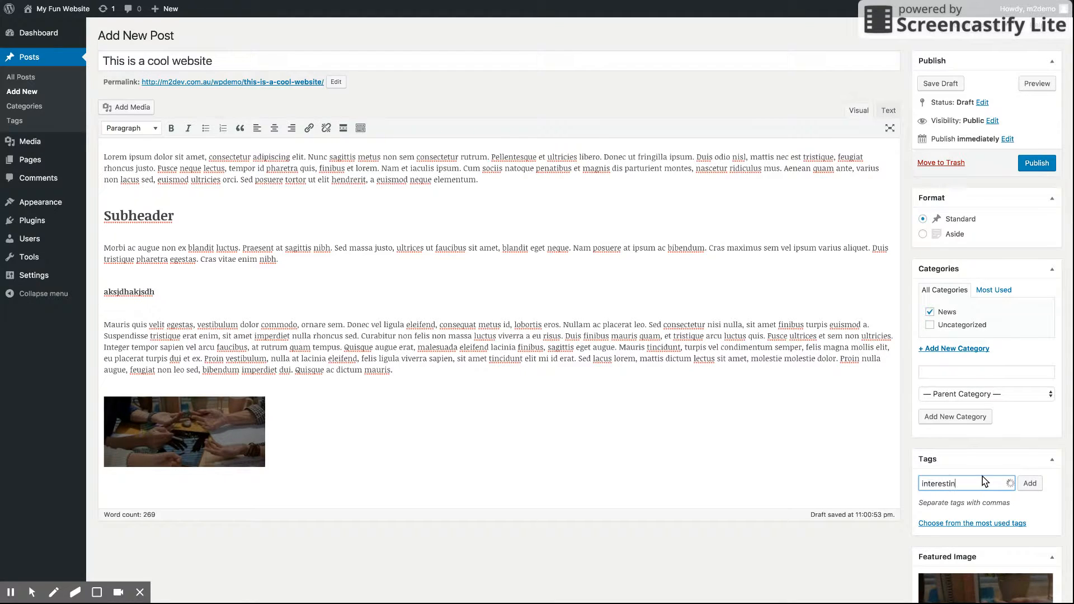
{"action": "type", "text": "g"}
{"action": "key", "text": "Return"}
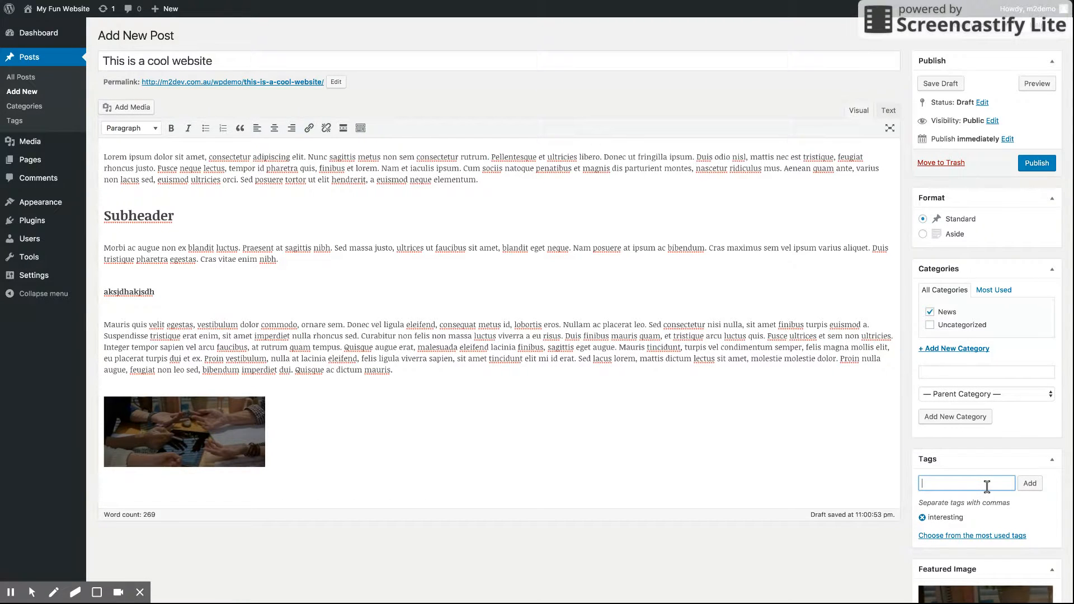
{"action": "type", "text": "Wow"}
{"action": "key", "text": "Return"}
{"action": "type", "text": "cool stuff"}
{"action": "key", "text": "Return"}
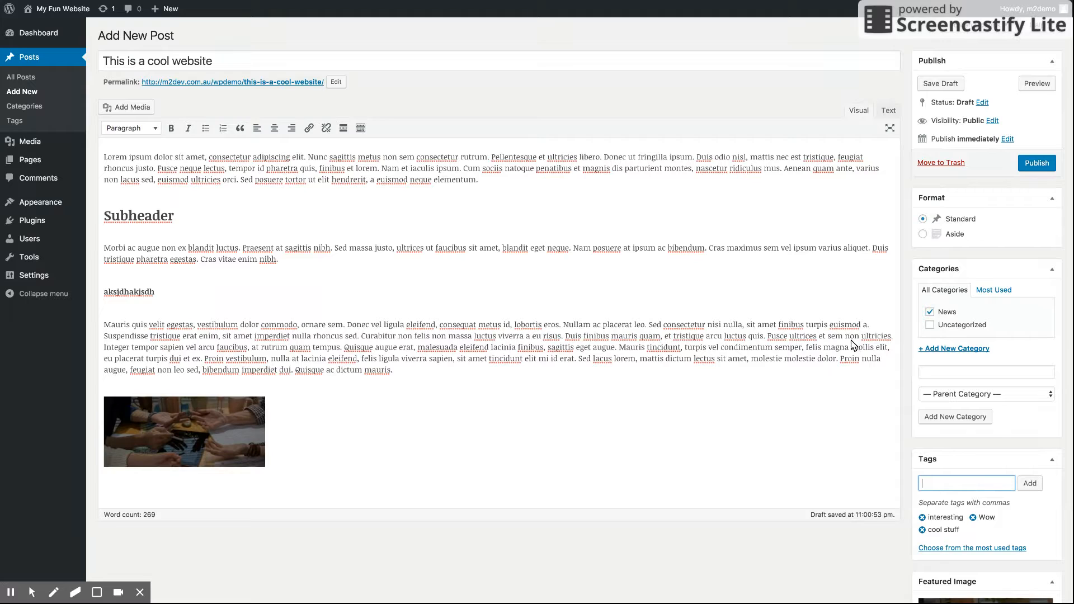
Step: Save the post as a draft and reopen "This is a cool website" from the list of all posts
{"action": "left_click", "coordinate": [911, 54]}
{"action": "left_click", "coordinate": [939, 85]}
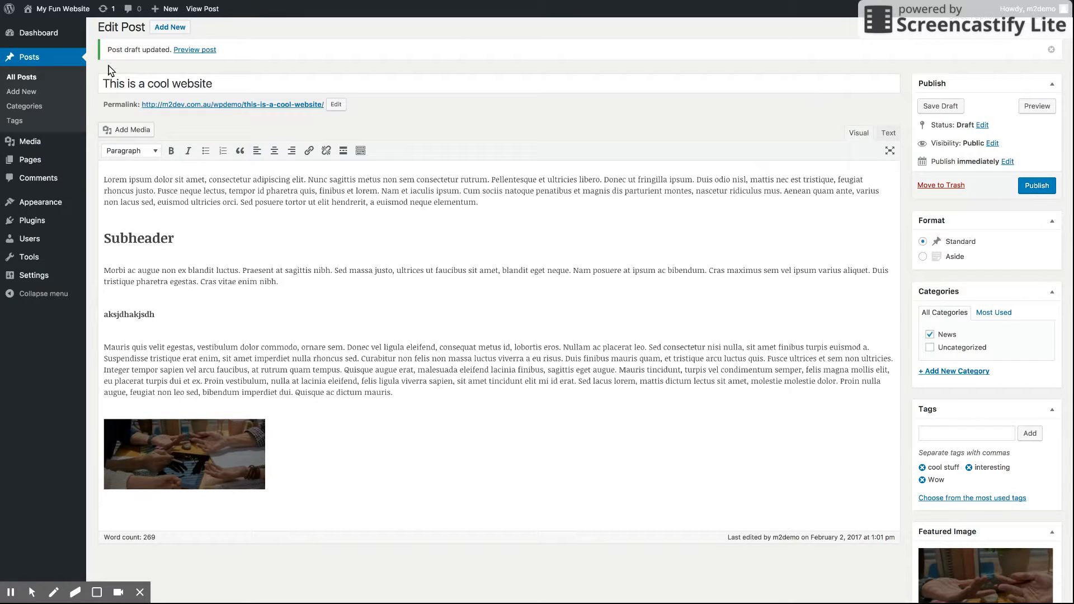
{"action": "left_click", "coordinate": [43, 56]}
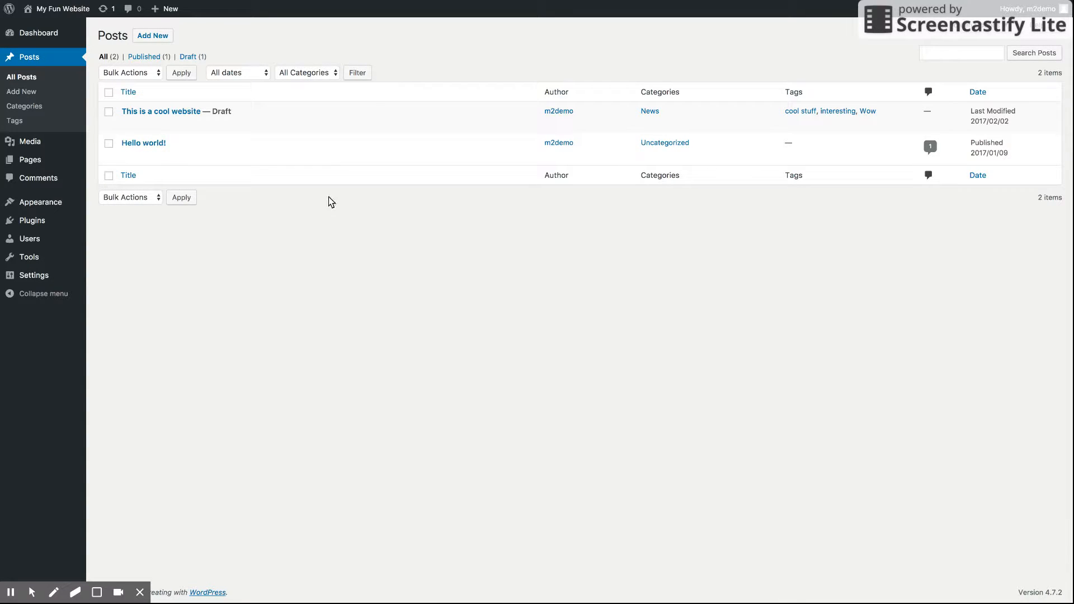
{"action": "left_click", "coordinate": [182, 112]}
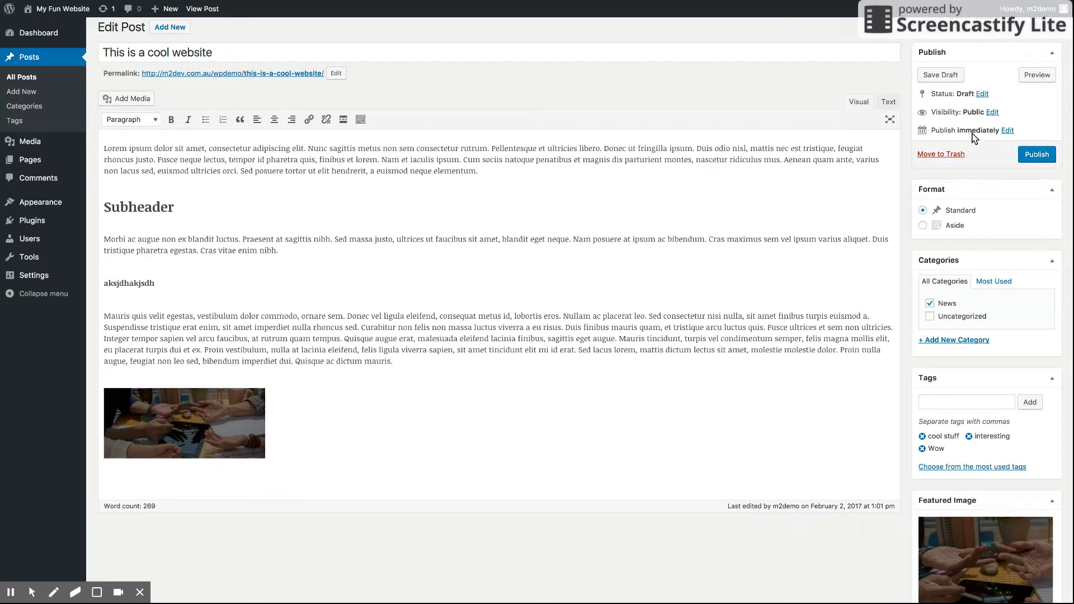
Step: Set the publish date to Feb 6, 2017 at 13:02 and schedule the post
{"action": "left_click", "coordinate": [1008, 132]}
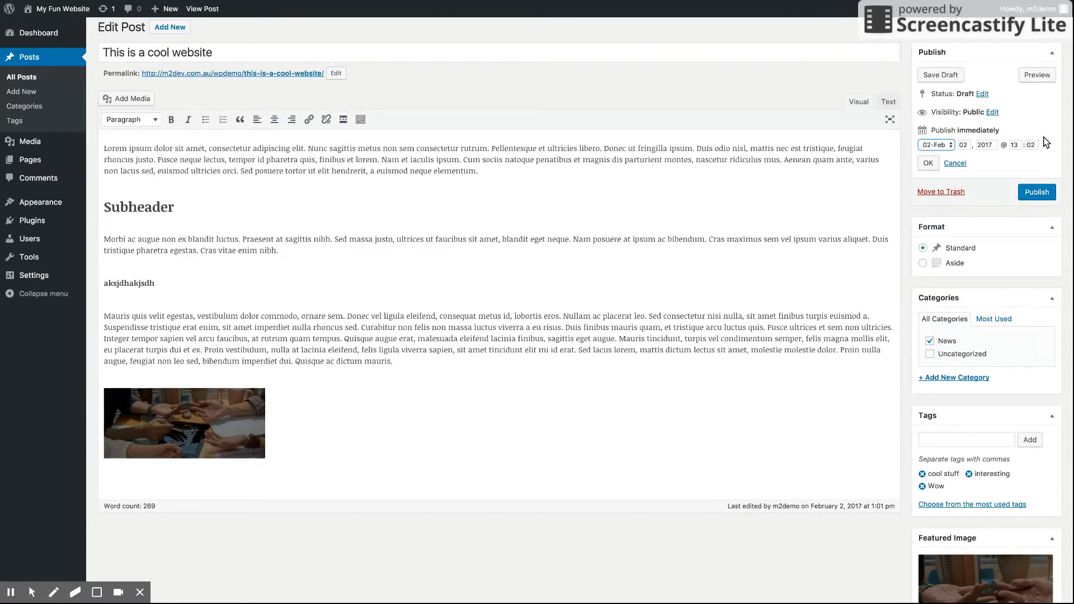
{"action": "double_click", "coordinate": [965, 145]}
{"action": "type", "text": "06"}
{"action": "left_click", "coordinate": [928, 162]}
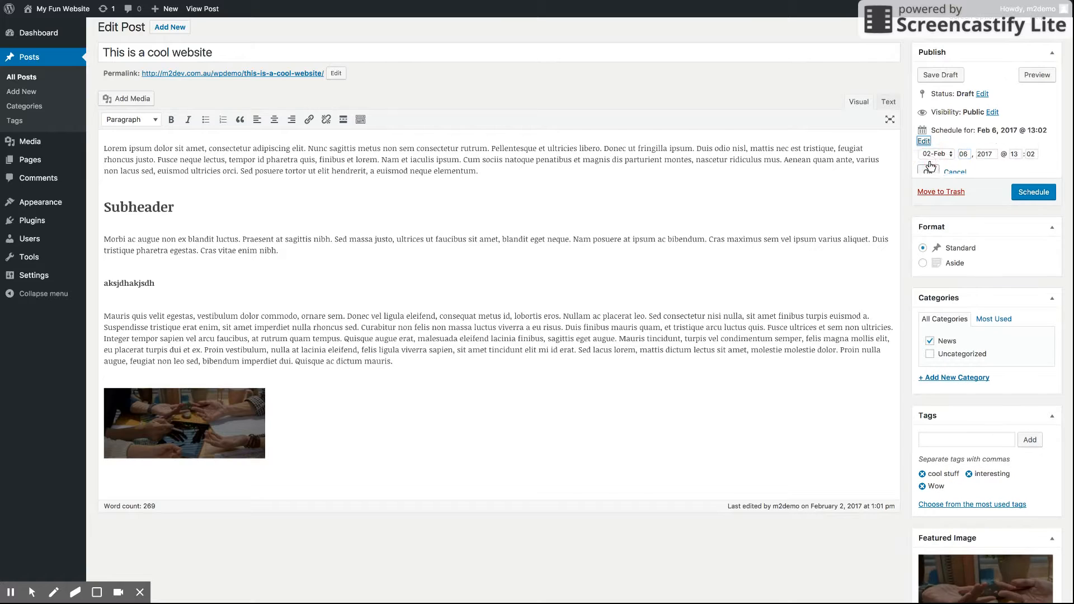
{"action": "left_click", "coordinate": [935, 131]}
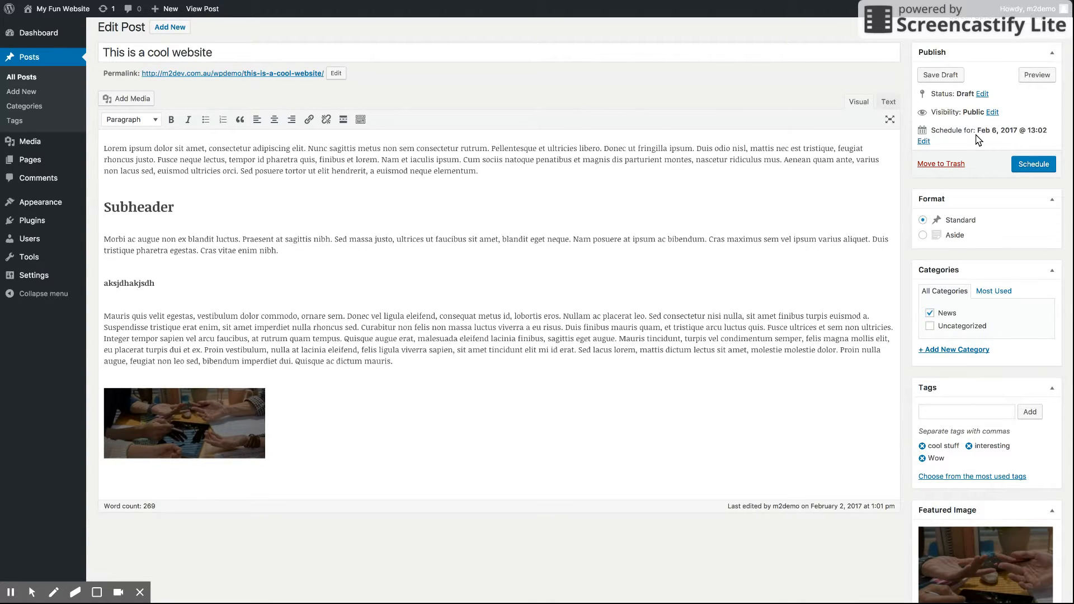
{"action": "left_click", "coordinate": [1033, 166]}
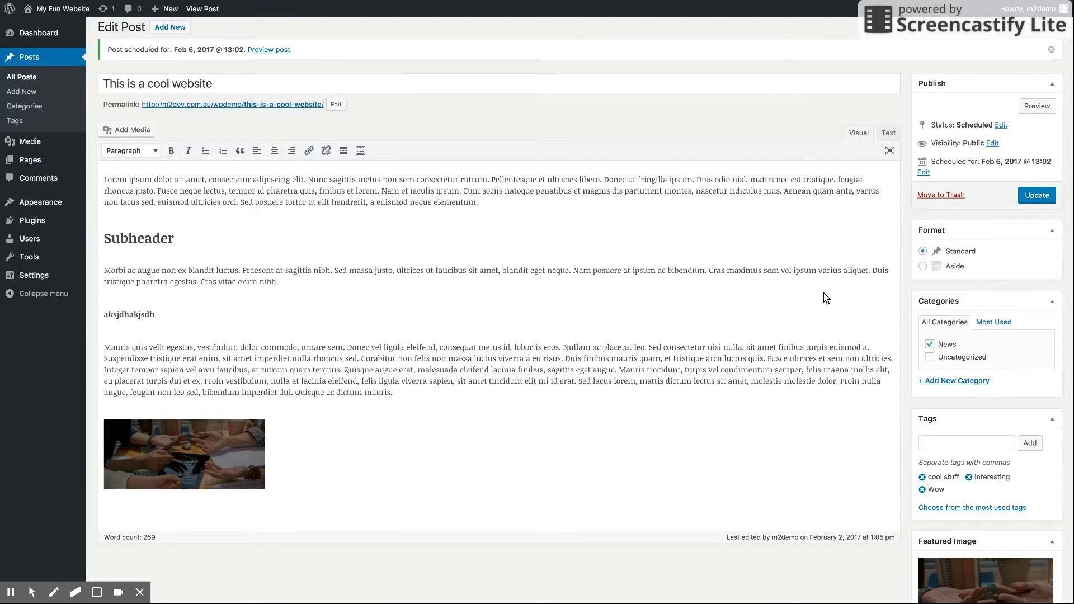
Step: Preview the scheduled post and examine its header image, title, subheader, body text, inserted image and tags
{"action": "left_click", "coordinate": [1029, 109]}
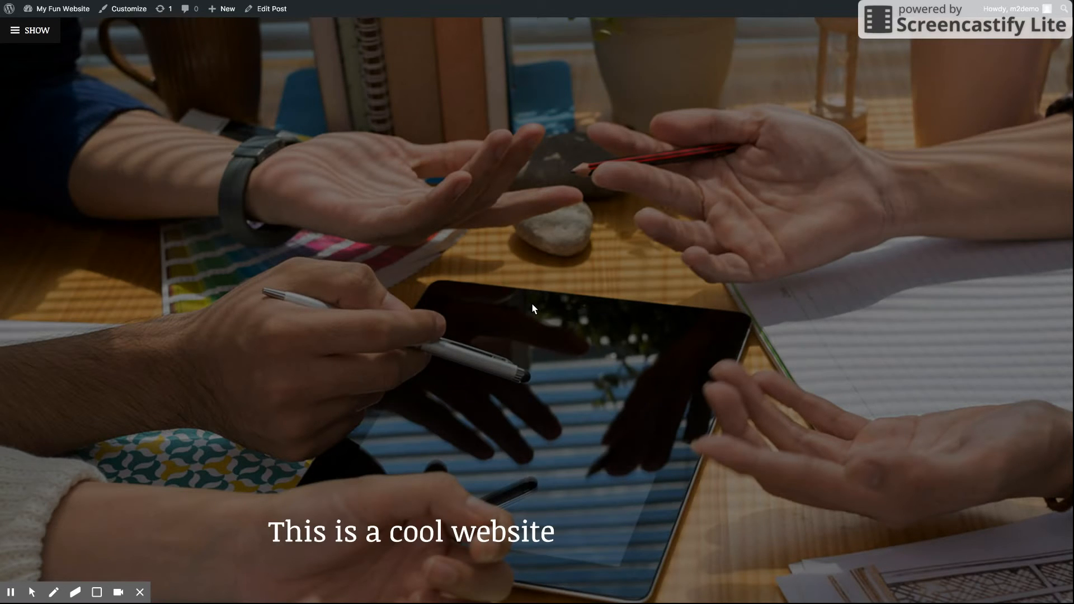
{"action": "scroll", "coordinate": [533, 307], "scroll_direction": "down", "scroll_amount": 2}
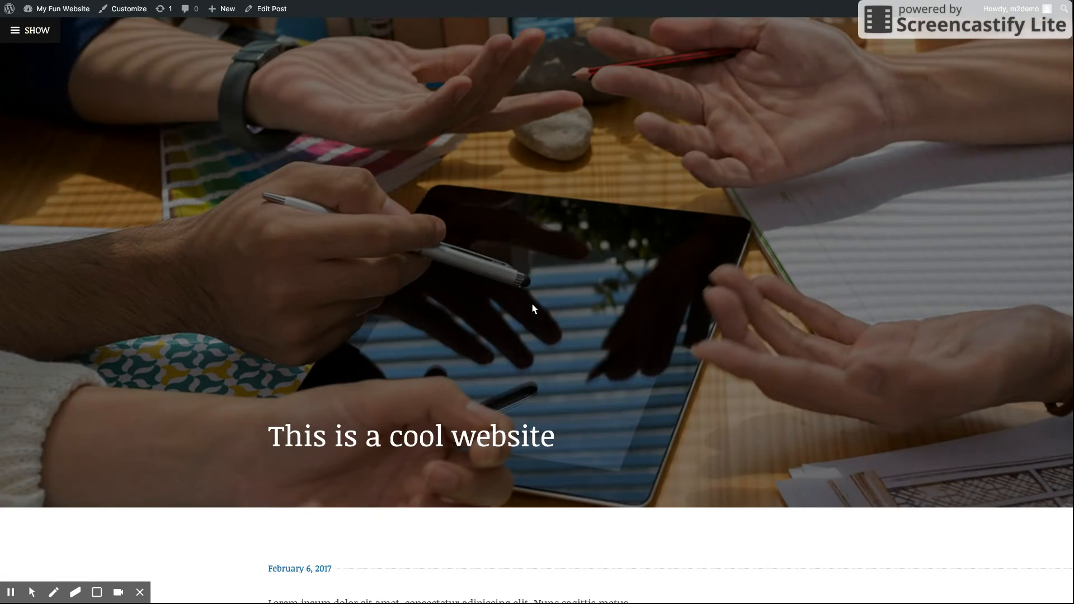
{"action": "scroll", "coordinate": [532, 307], "scroll_direction": "down", "scroll_amount": 4}
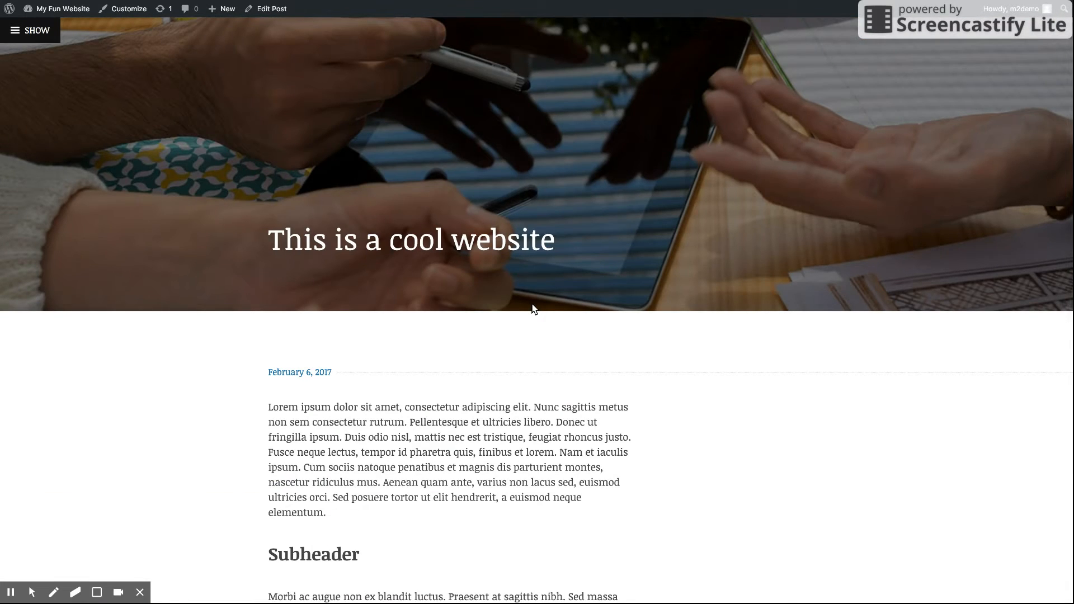
{"action": "scroll", "coordinate": [533, 308], "scroll_direction": "down", "scroll_amount": 1}
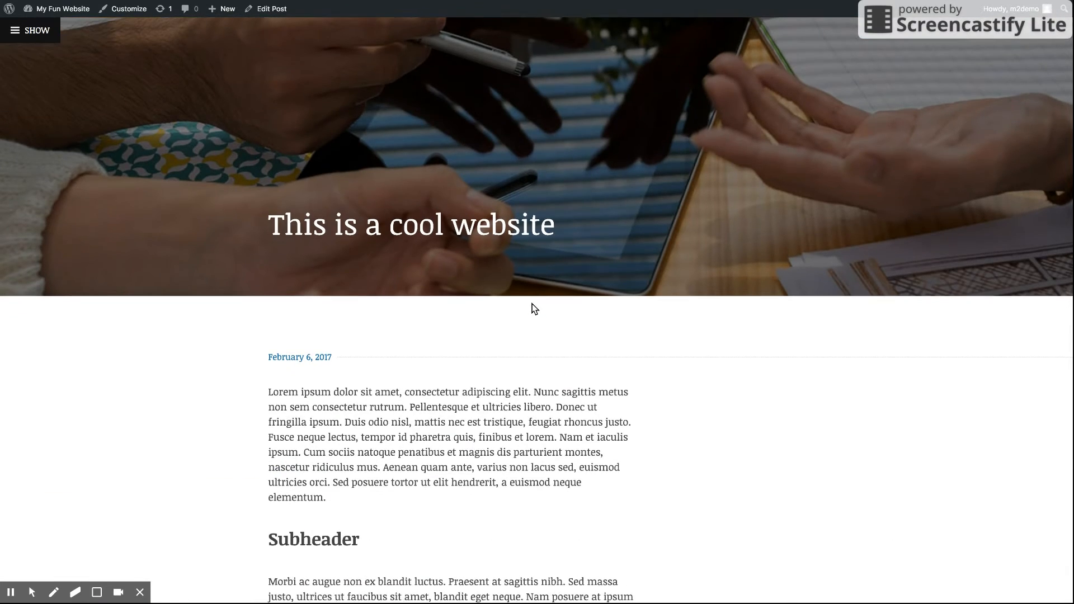
{"action": "scroll", "coordinate": [532, 308], "scroll_direction": "down", "scroll_amount": 1}
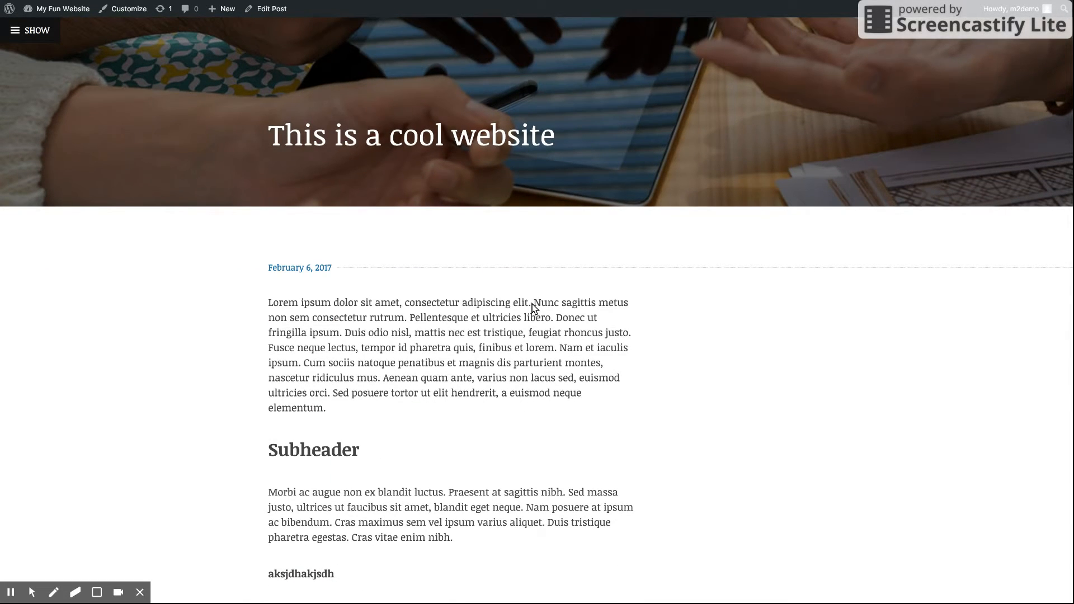
{"action": "double_click", "coordinate": [357, 455]}
{"action": "left_click", "coordinate": [412, 462]}
{"action": "scroll", "coordinate": [413, 463], "scroll_direction": "down", "scroll_amount": 5}
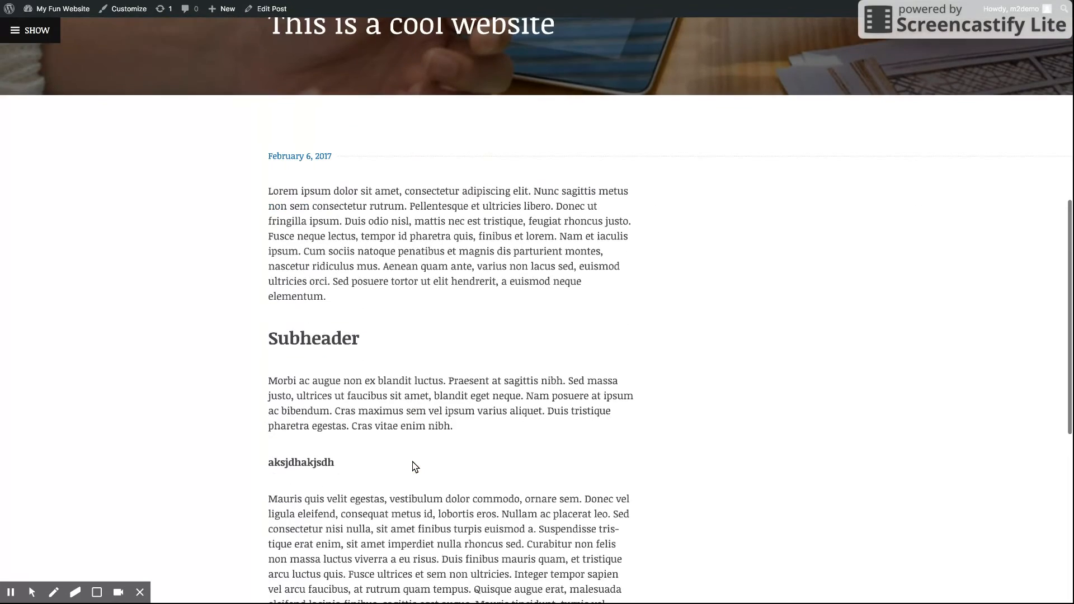
{"action": "scroll", "coordinate": [352, 507], "scroll_direction": "down", "scroll_amount": 2}
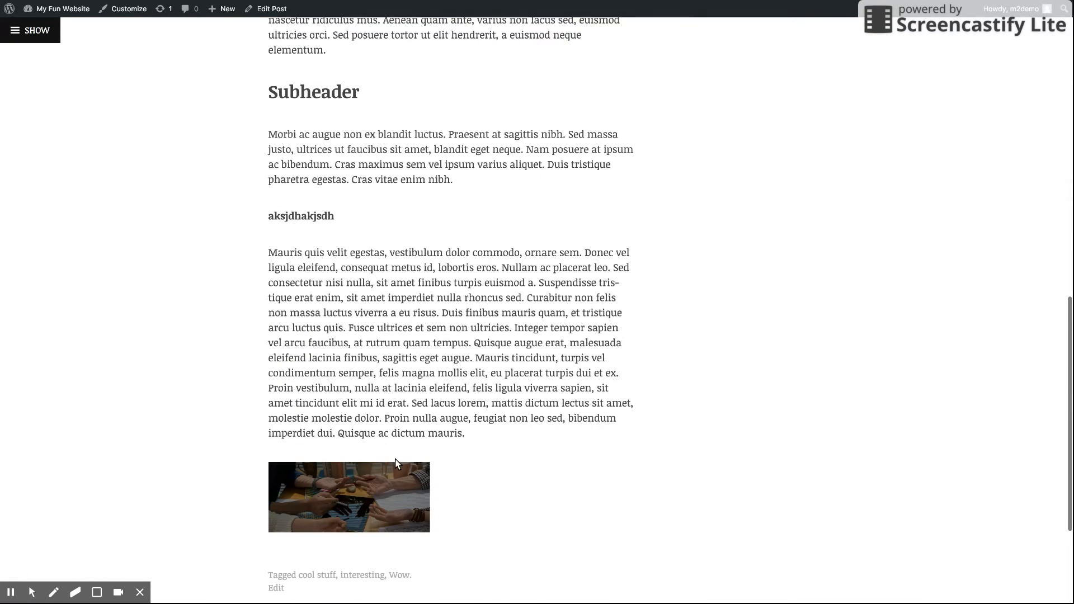
{"action": "scroll", "coordinate": [517, 466], "scroll_direction": "up", "scroll_amount": 12}
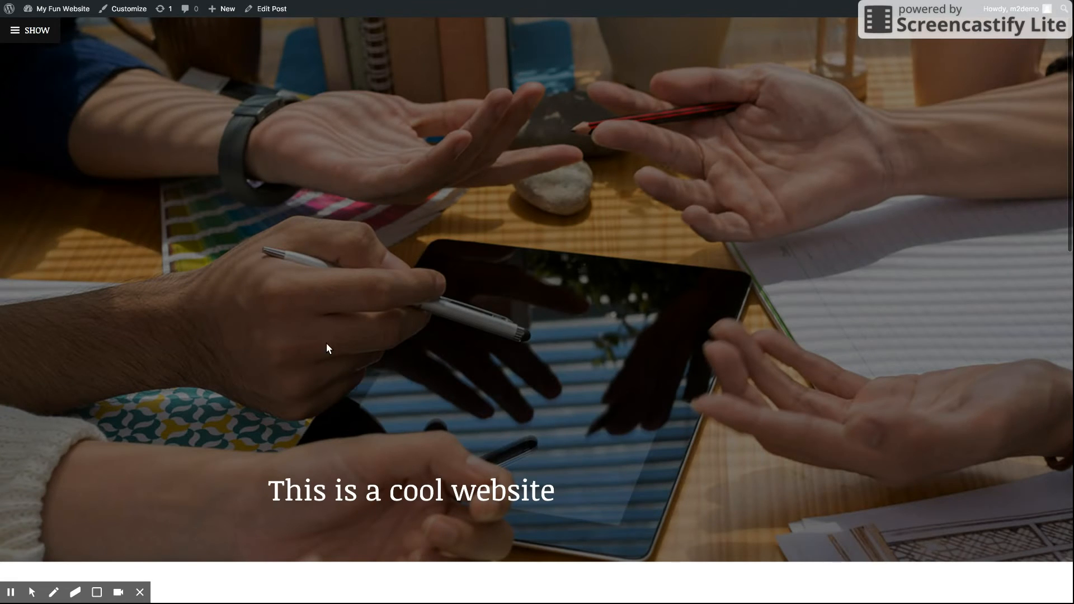
{"action": "scroll", "coordinate": [722, 397], "scroll_direction": "down", "scroll_amount": 15}
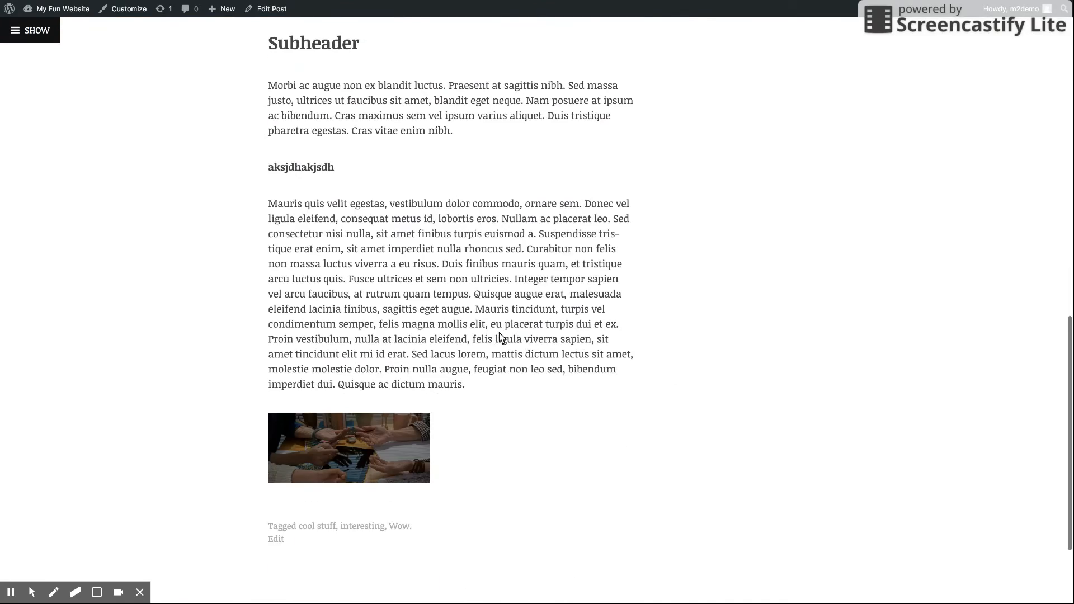